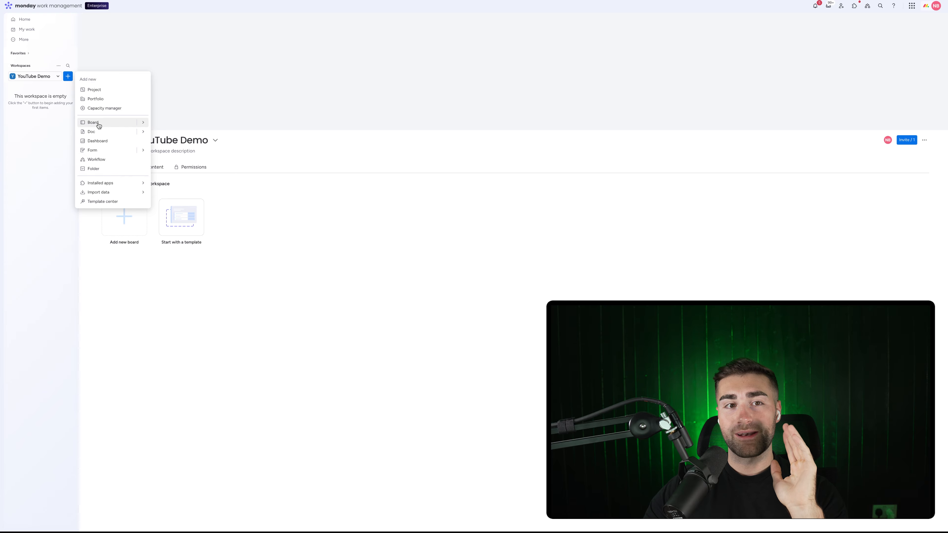
Create a main board named Projects that manages projects in the YouTube Demo workspace.
{"action": "left_click", "coordinate": [99, 125]}
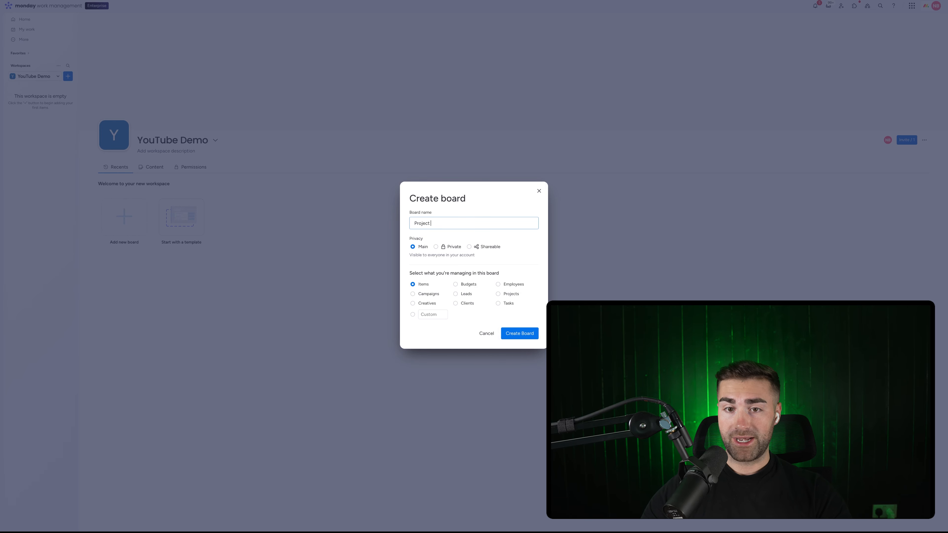
{"action": "left_click", "coordinate": [471, 210]}
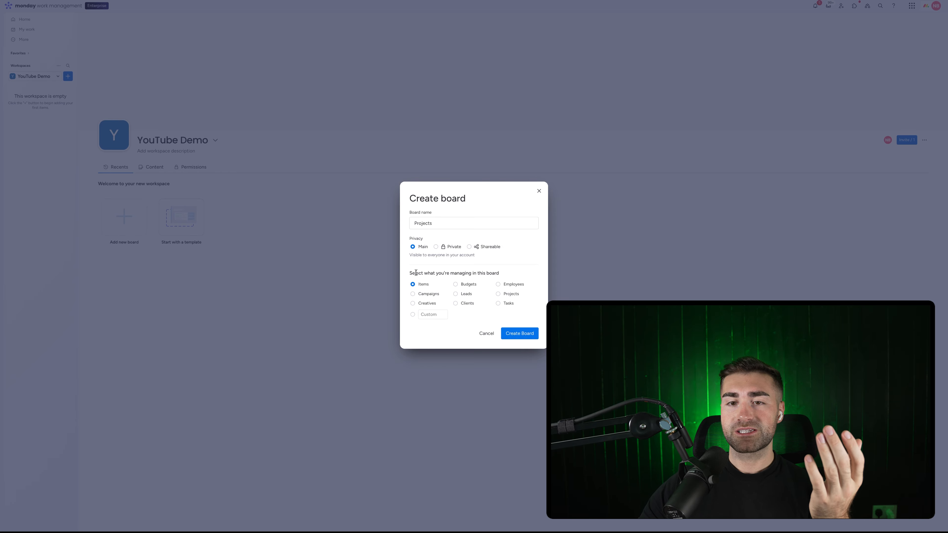
{"action": "left_click_drag", "start_coordinate": [409, 273], "coordinate": [524, 271]}
{"action": "left_click", "coordinate": [519, 275]}
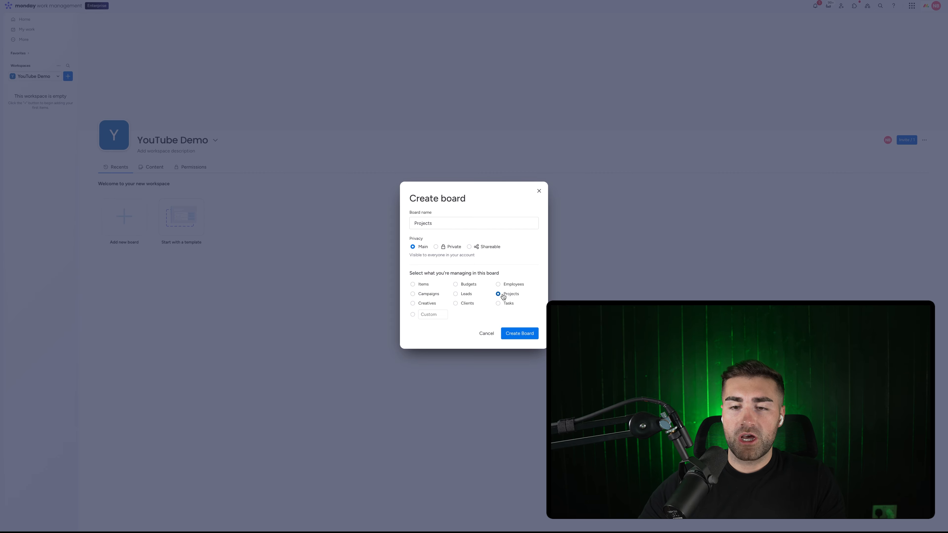
{"action": "left_click", "coordinate": [517, 334]}
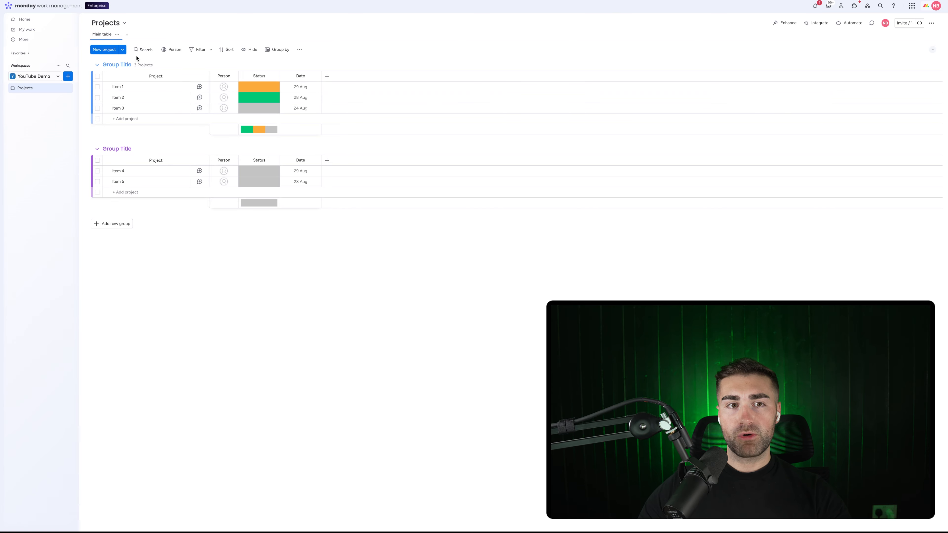
Rename the first group New Projects and the second group Active Projects.
{"action": "left_click", "coordinate": [119, 64]}
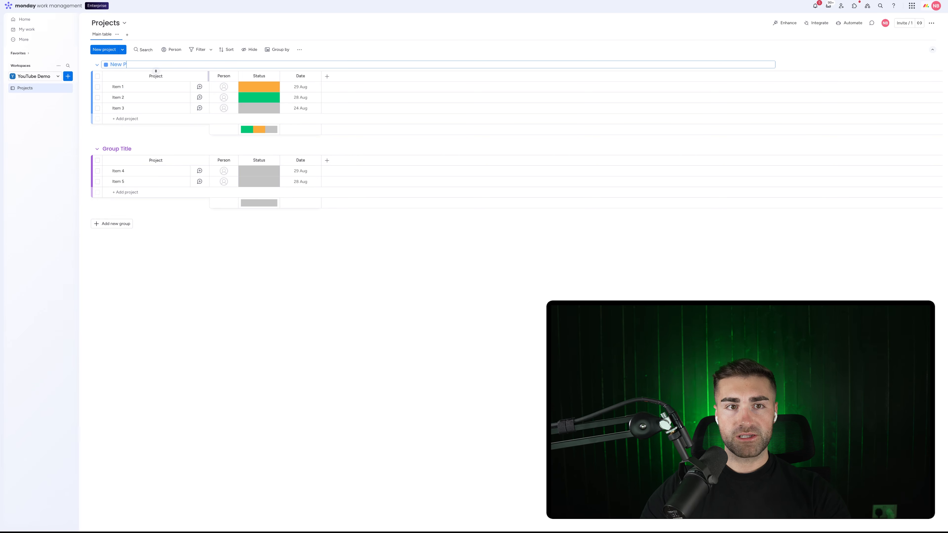
{"action": "key", "text": "Return"}
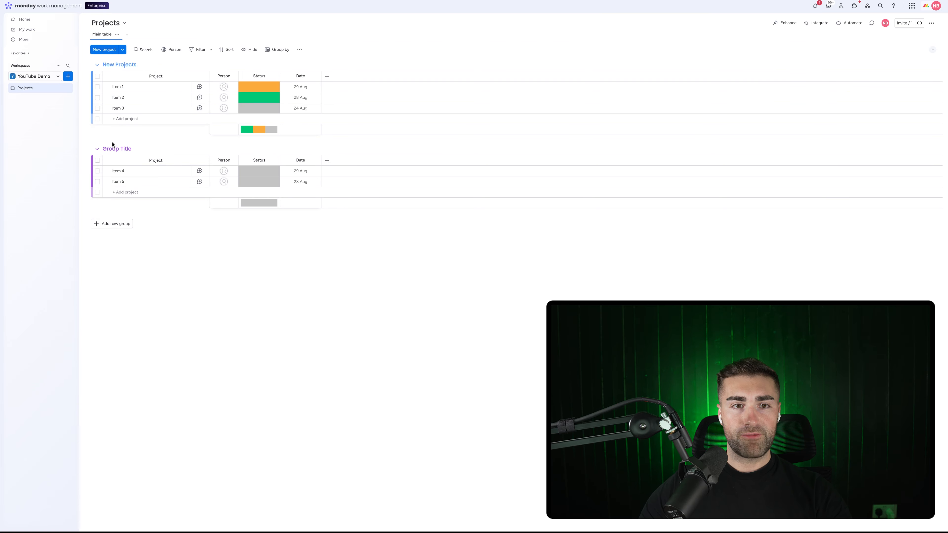
{"action": "double_click", "coordinate": [114, 148]}
{"action": "type", "text": "Active Pr"}
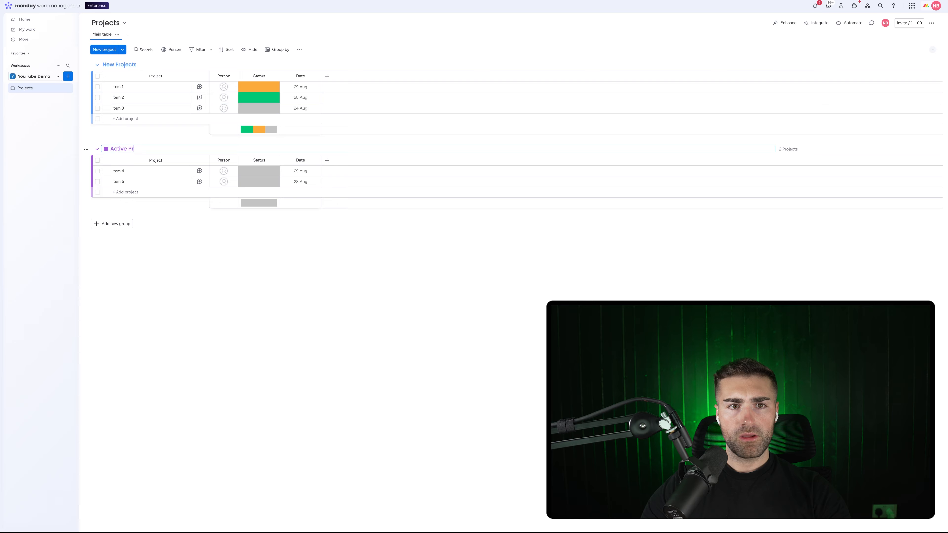
{"action": "type", "text": "ojects"}
{"action": "key", "text": "Return"}
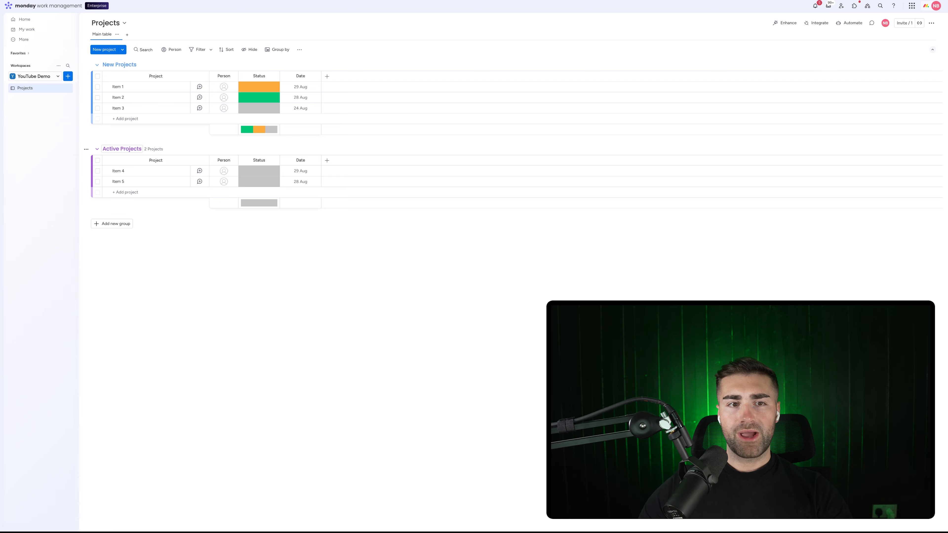
Add a third group named Completed Projects and colour it green.
{"action": "left_click", "coordinate": [109, 224]}
{"action": "left_click", "coordinate": [112, 223]}
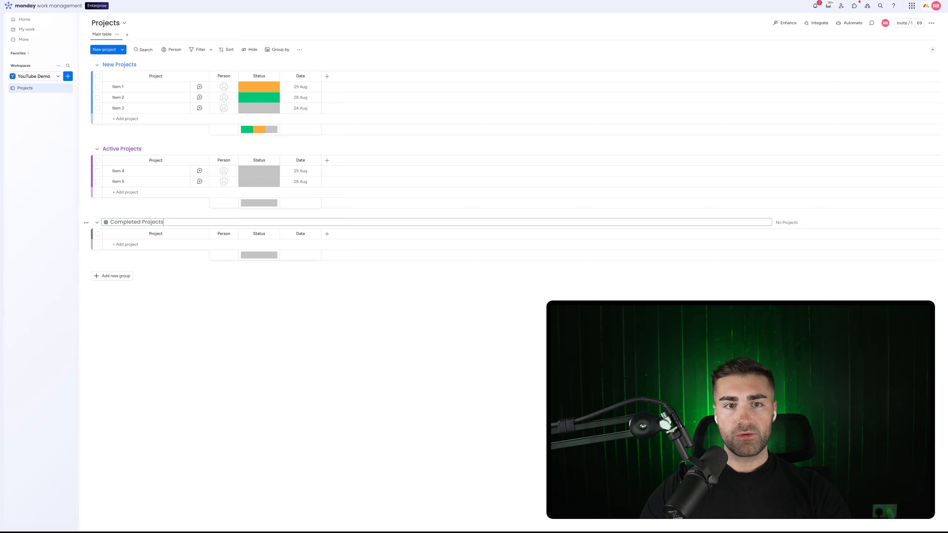
{"action": "key", "text": "Return"}
{"action": "left_click", "coordinate": [107, 223]}
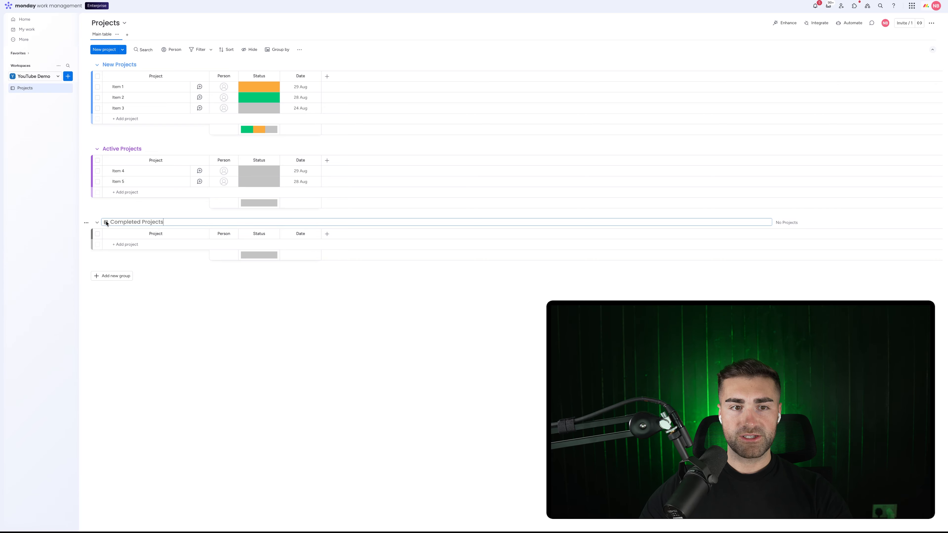
{"action": "left_click", "coordinate": [106, 222]}
{"action": "left_click", "coordinate": [116, 233]}
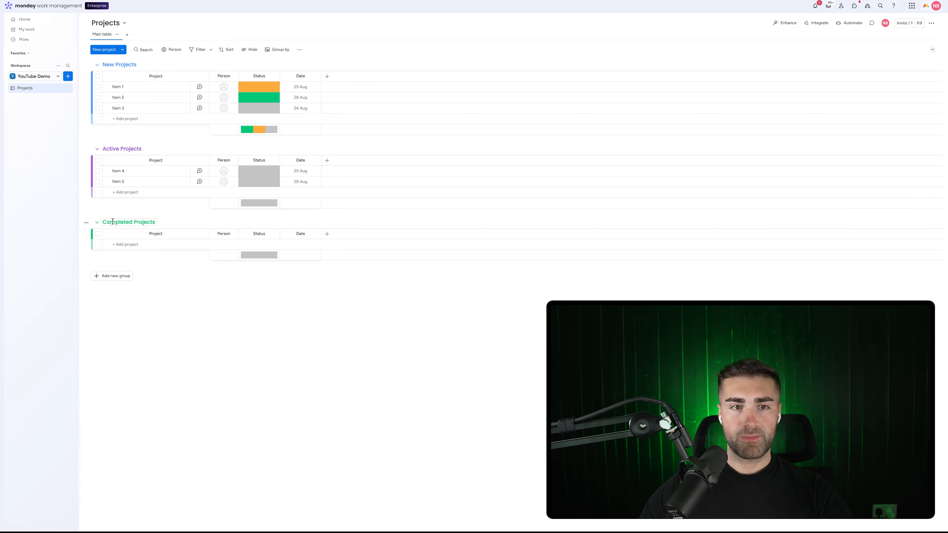
Change the New Projects group's colour to dark grey.
{"action": "left_click", "coordinate": [104, 65]}
{"action": "left_click", "coordinate": [106, 65]}
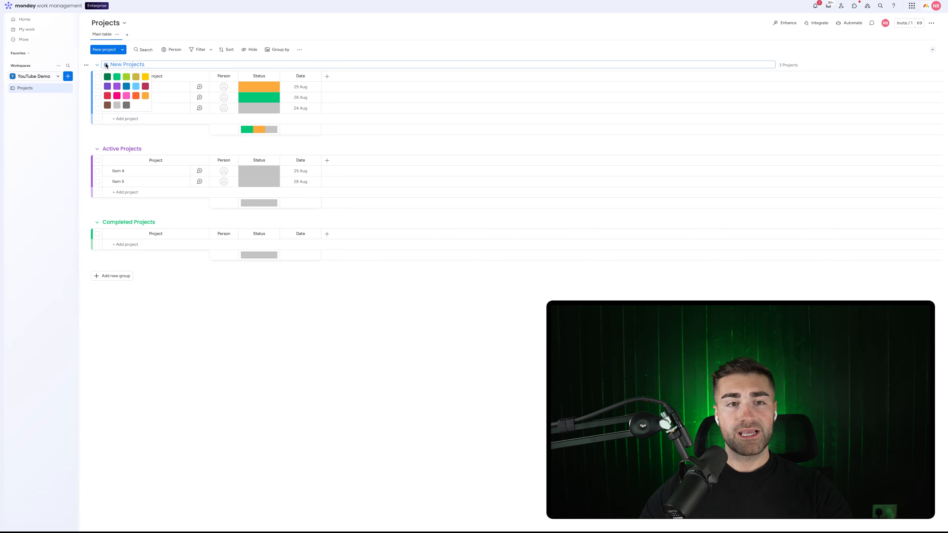
{"action": "left_click", "coordinate": [126, 105]}
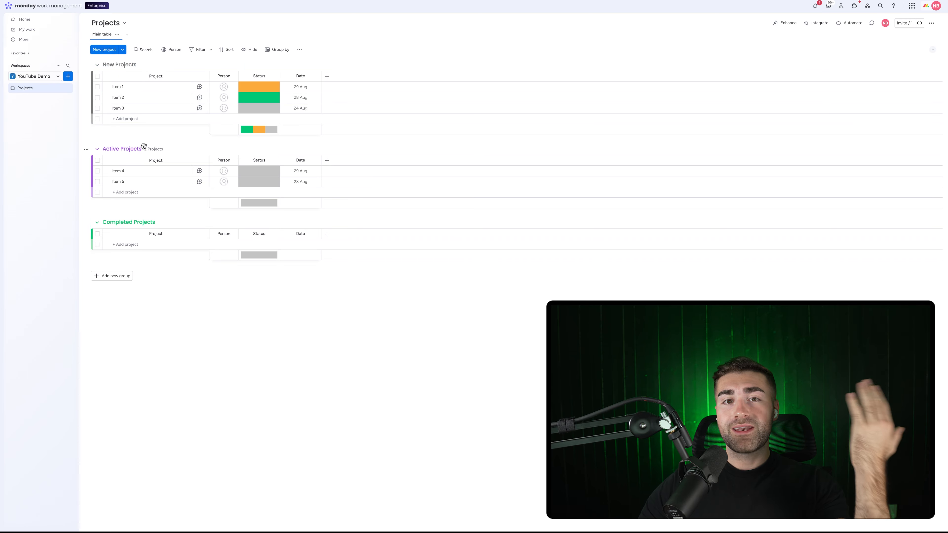
Edit the Status column labels, naming the grey one New, the orange one Active and the green one Completed.
{"action": "left_click", "coordinate": [264, 100]}
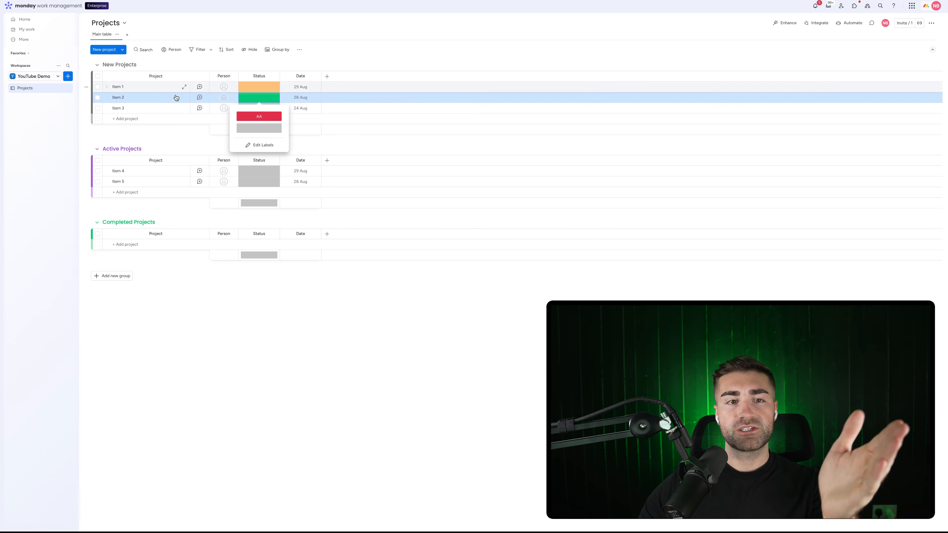
{"action": "left_click", "coordinate": [254, 145]}
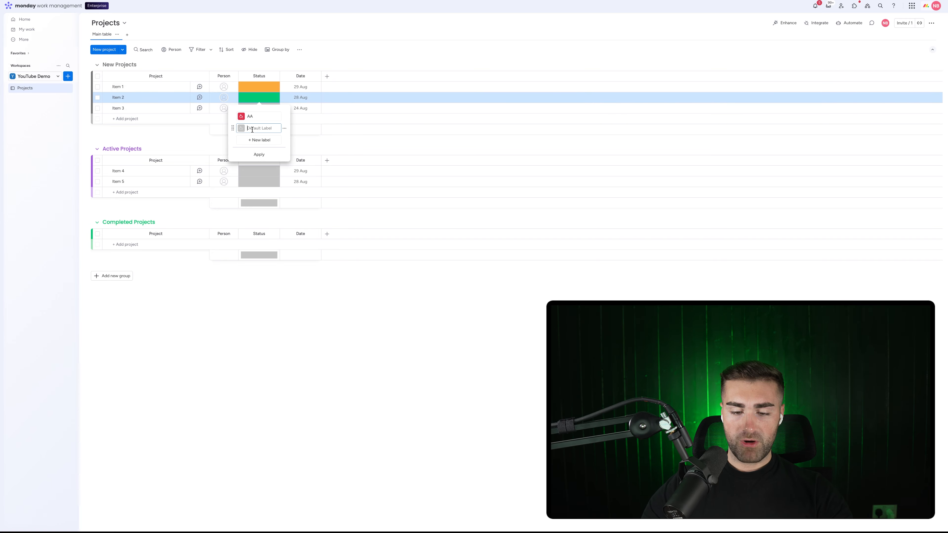
{"action": "left_click", "coordinate": [255, 138]}
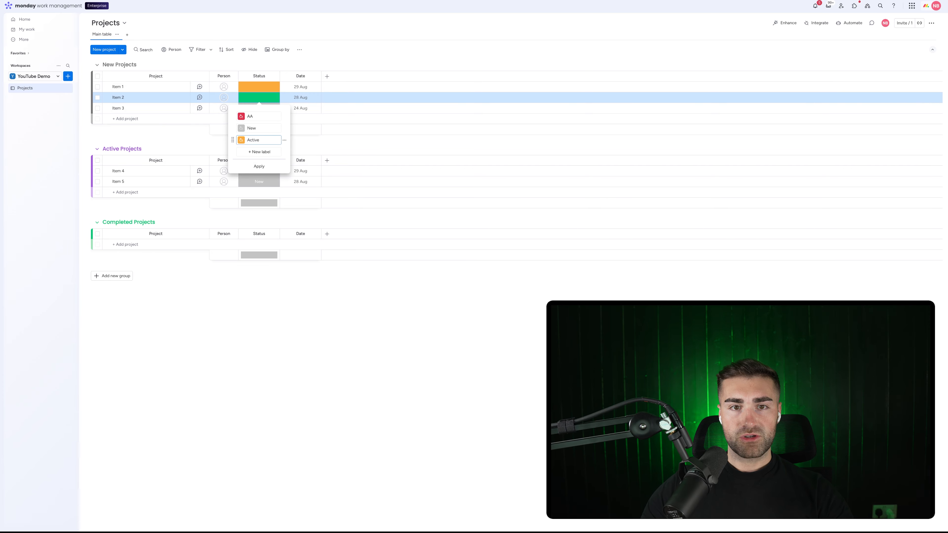
{"action": "left_click", "coordinate": [251, 156]}
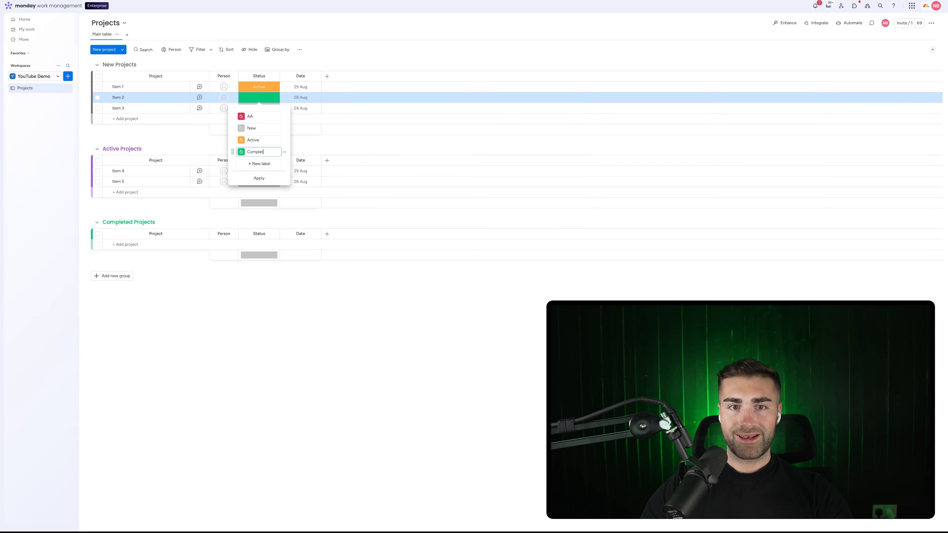
Recolour the Active status label purple, delete the AA label and apply the label changes.
{"action": "left_click", "coordinate": [241, 143]}
{"action": "left_click", "coordinate": [242, 182]}
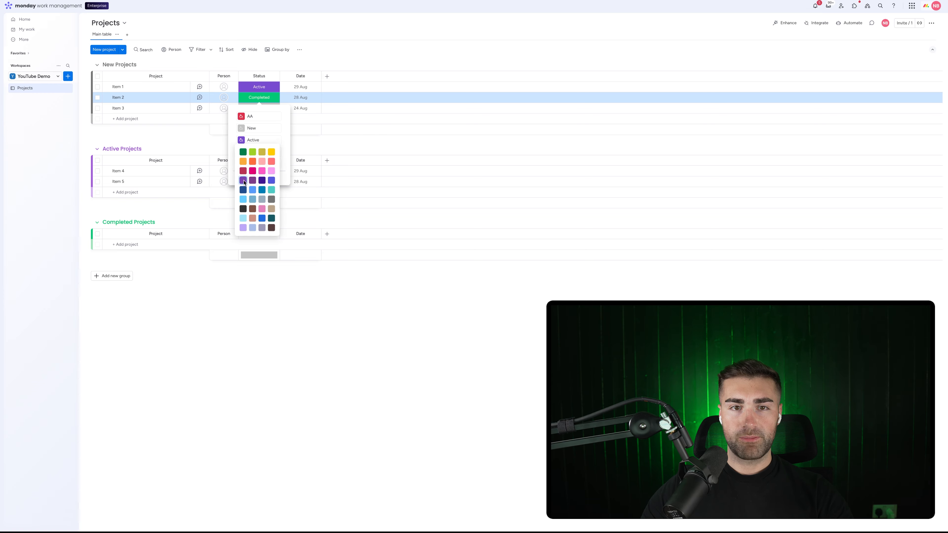
{"action": "left_click", "coordinate": [285, 117]}
{"action": "left_click", "coordinate": [310, 143]}
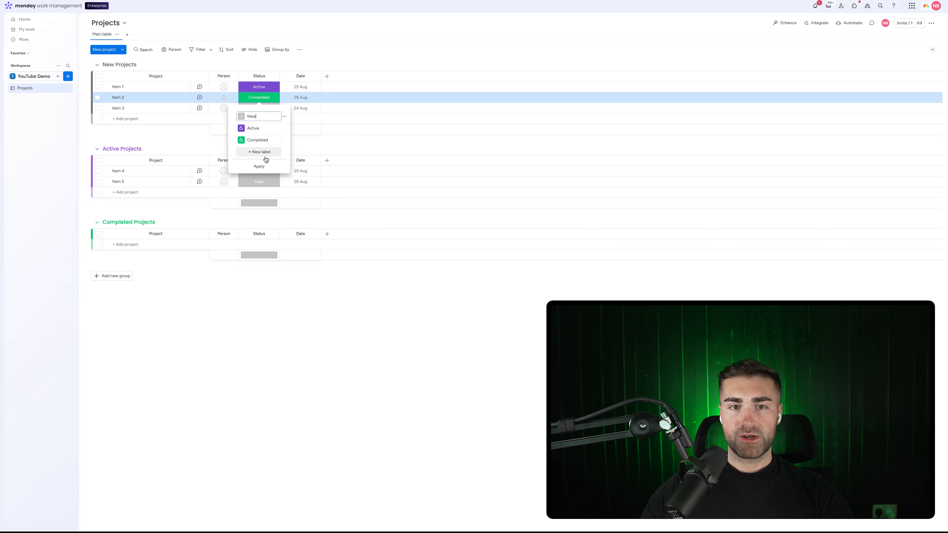
{"action": "left_click", "coordinate": [259, 166]}
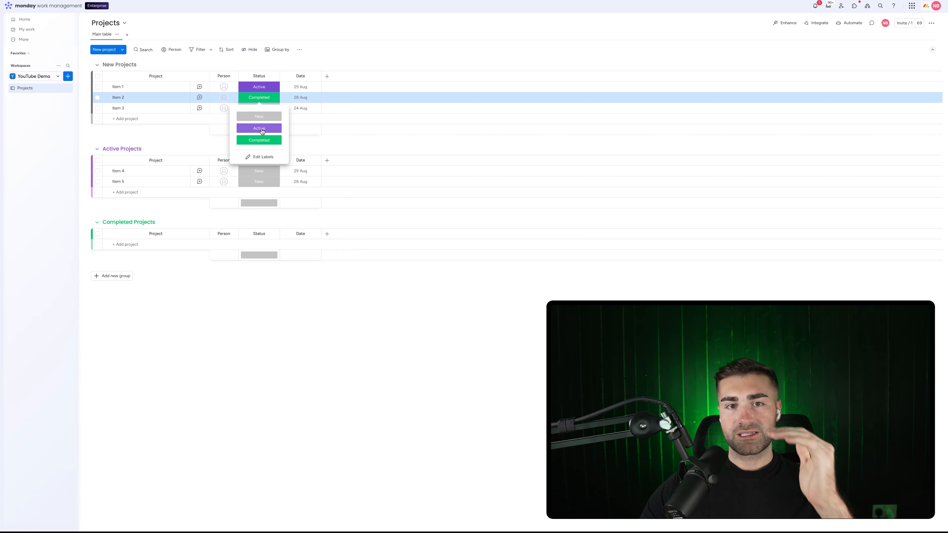
{"action": "left_click", "coordinate": [330, 94]}
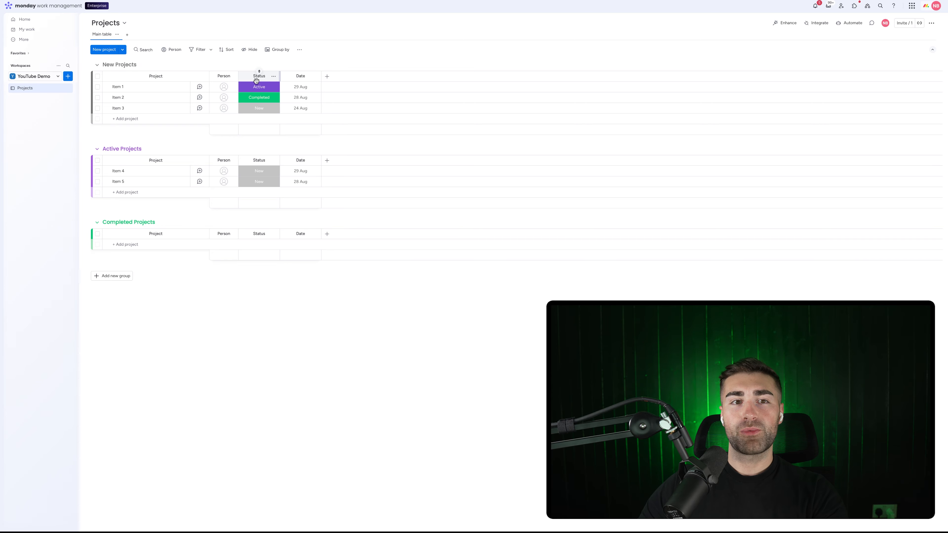
Add a Timeline column to the board from the Column Center.
{"action": "left_click", "coordinate": [328, 78]}
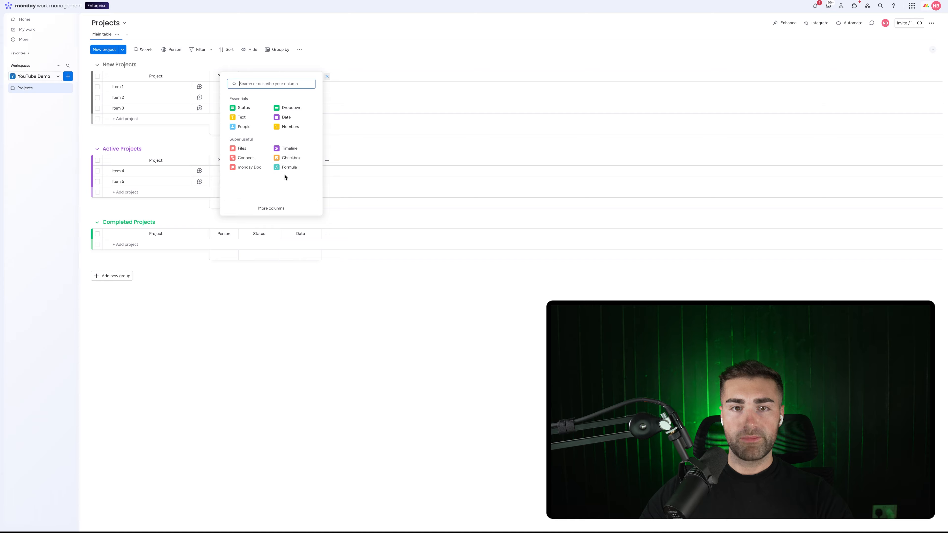
{"action": "left_click", "coordinate": [273, 210]}
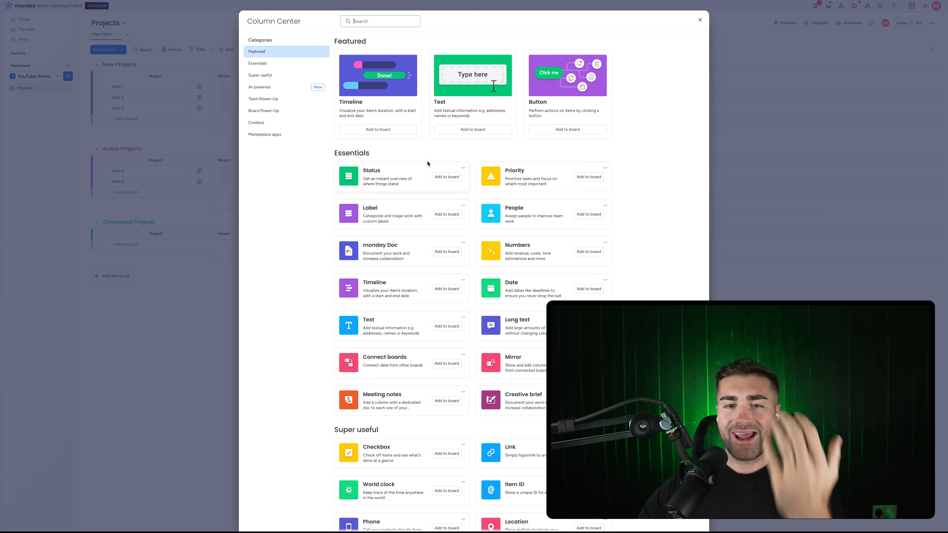
{"action": "scroll", "coordinate": [521, 209], "scroll_direction": "down", "scroll_amount": 1}
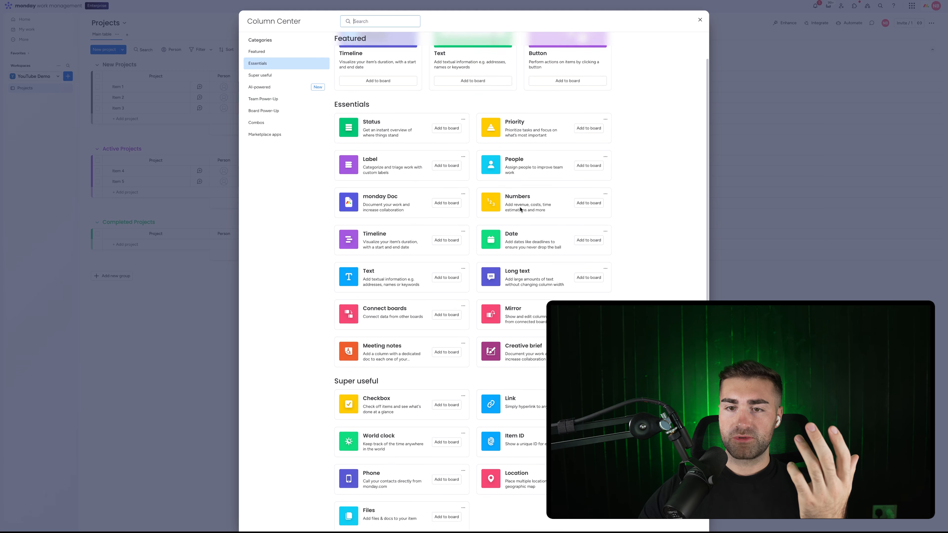
{"action": "left_click", "coordinate": [441, 240]}
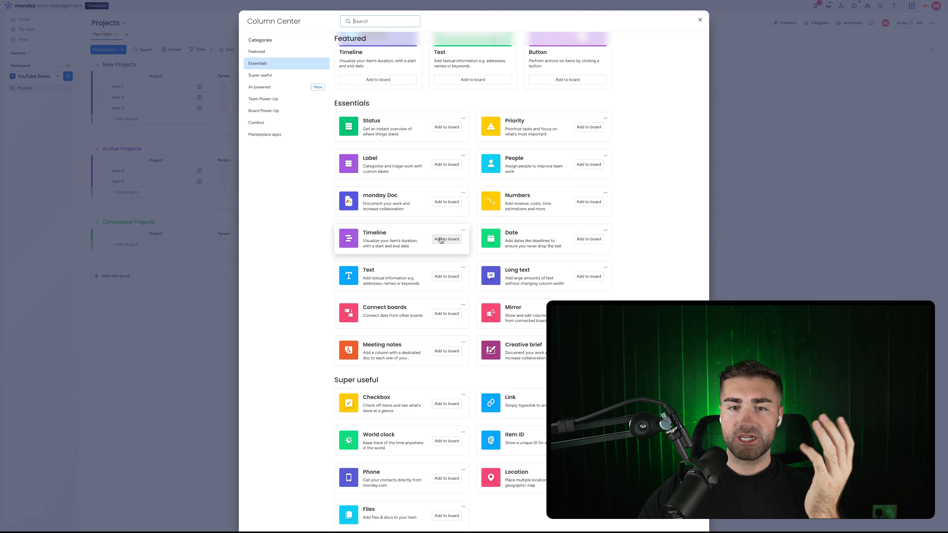
Set the timeline of Item 1 to 12–30 August 2025.
{"action": "left_click", "coordinate": [339, 92]}
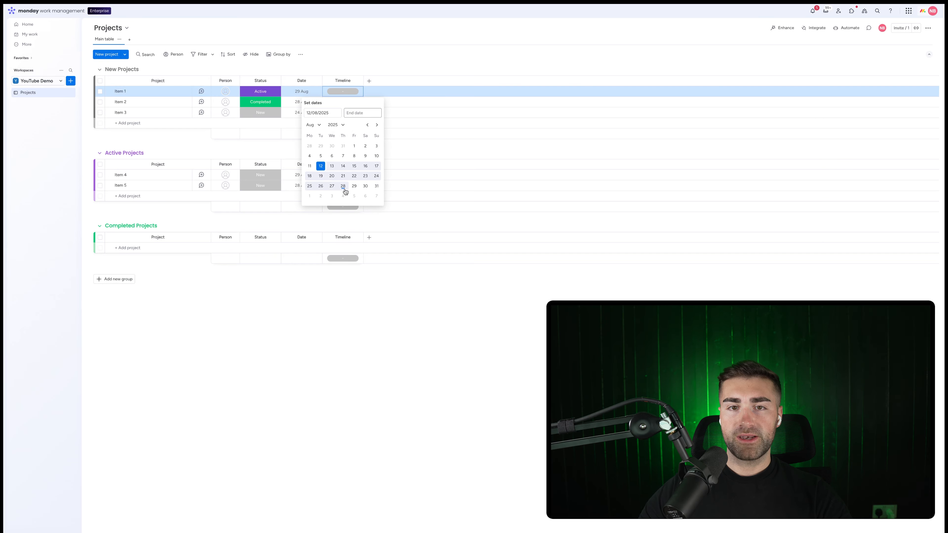
{"action": "left_click", "coordinate": [365, 186]}
{"action": "left_click", "coordinate": [423, 60]}
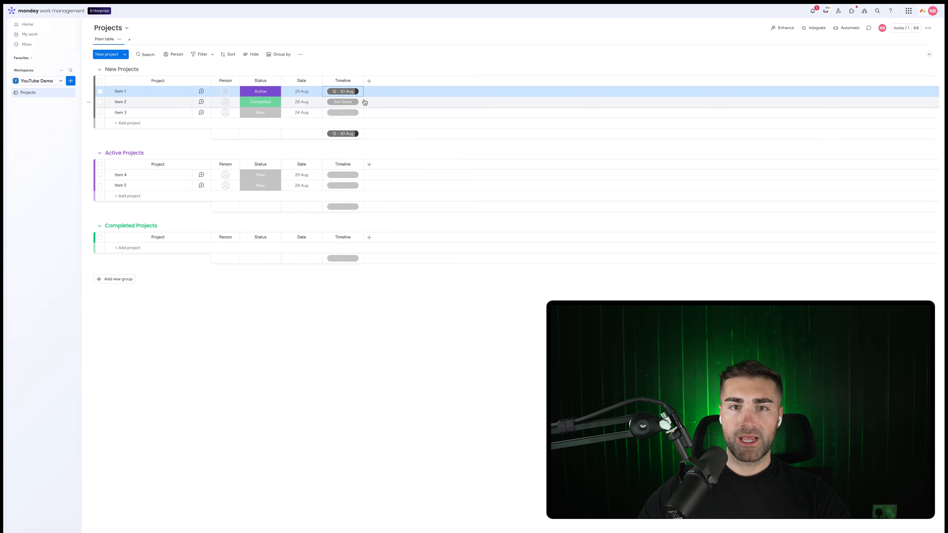
Hide the column summary of the Timeline column.
{"action": "left_click", "coordinate": [357, 80]}
{"action": "mouse_move", "coordinate": [388, 99]}
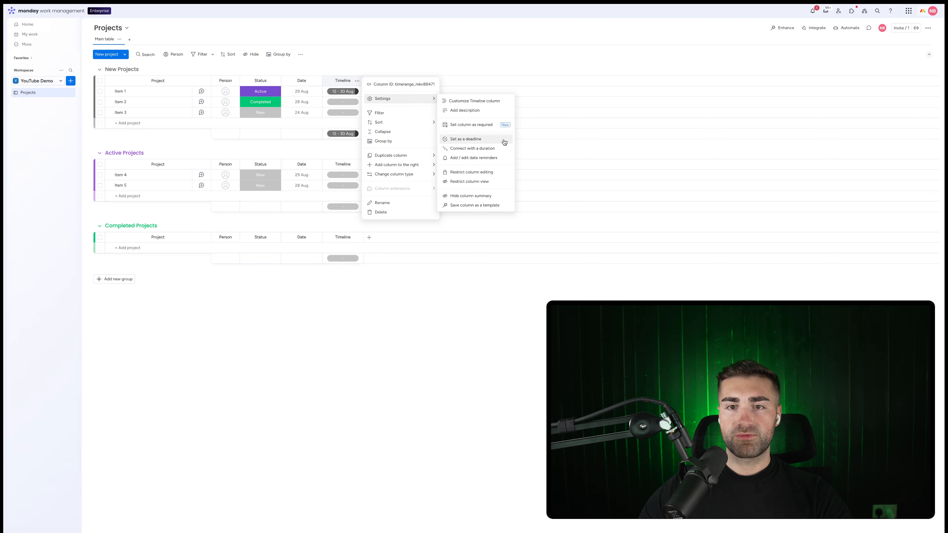
{"action": "left_click", "coordinate": [453, 197]}
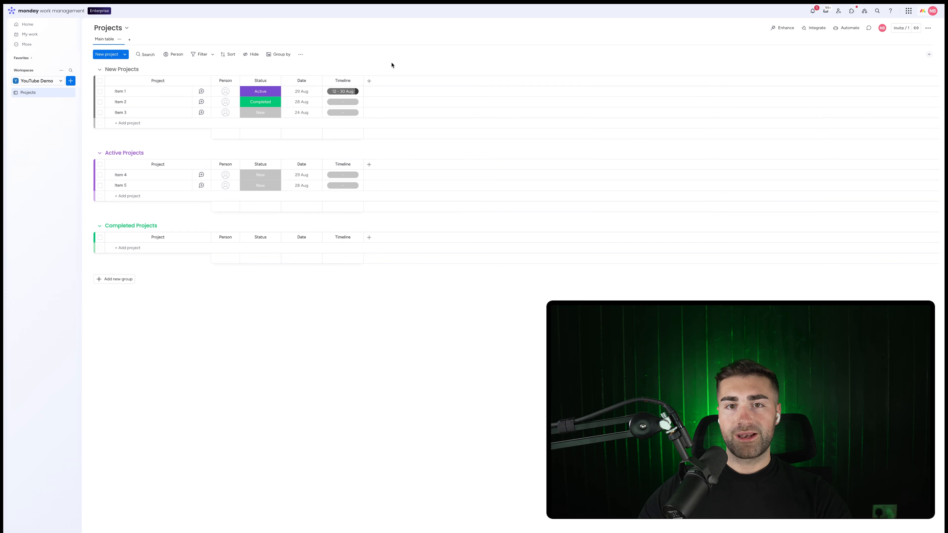
Add a Numbers column named Project Revenue.
{"action": "left_click", "coordinate": [369, 81]}
{"action": "left_click", "coordinate": [331, 131]}
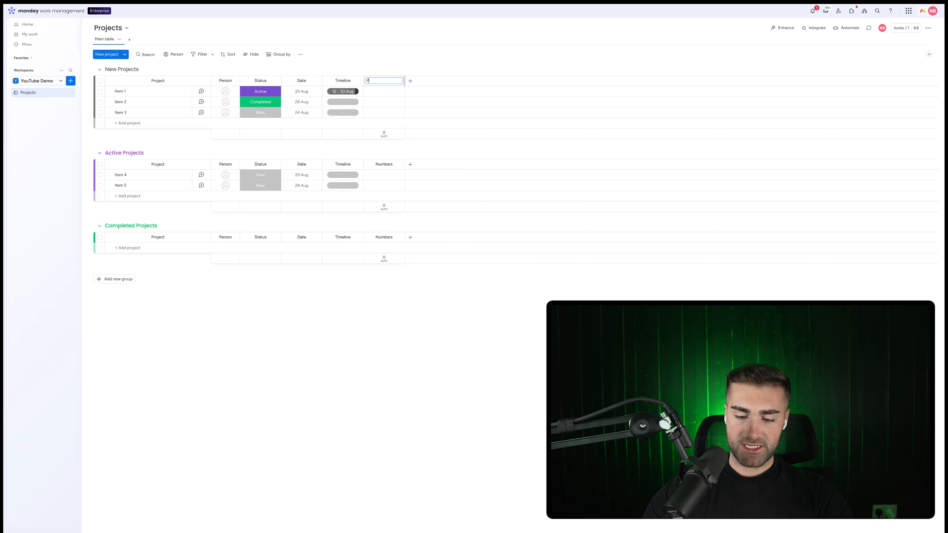
{"action": "type", "text": "Project Revenue"}
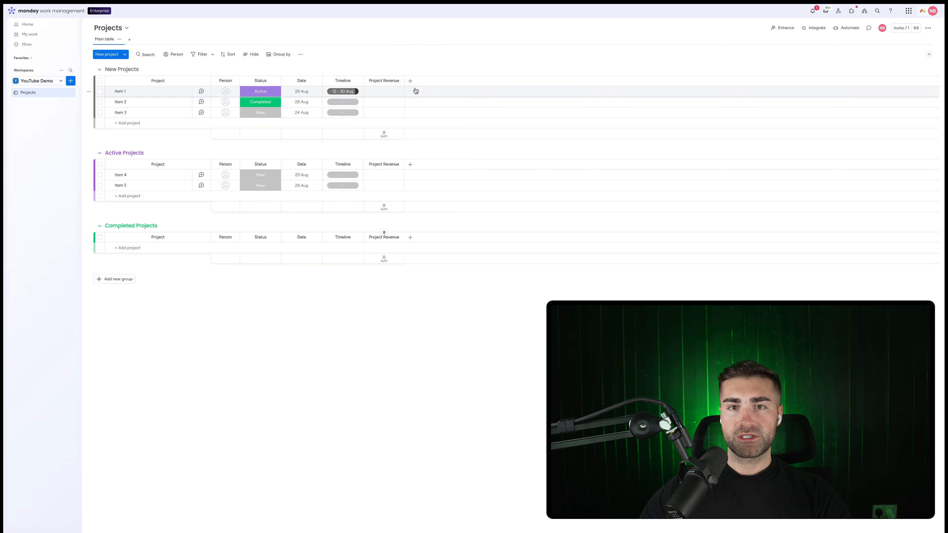
Hide the column summary of the Project Revenue column.
{"action": "left_click", "coordinate": [398, 80]}
{"action": "mouse_move", "coordinate": [445, 99]}
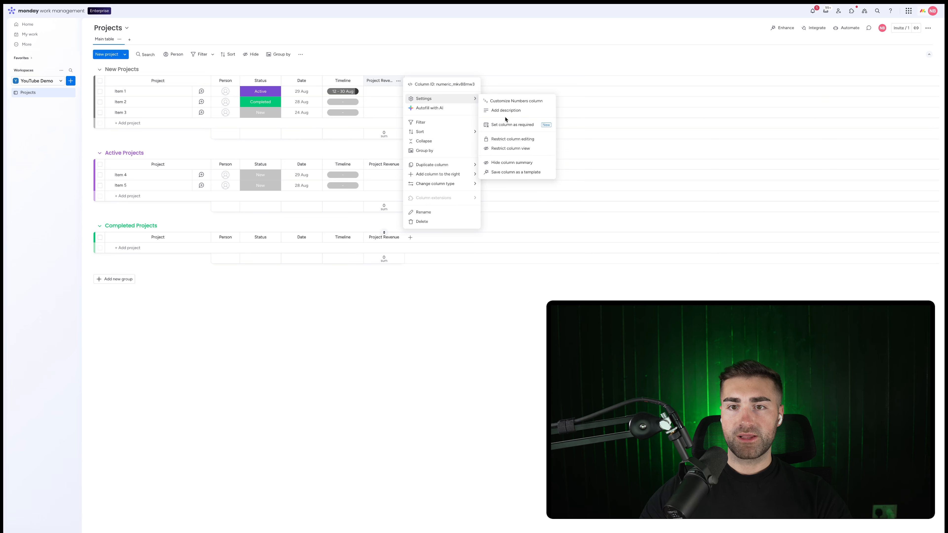
{"action": "left_click", "coordinate": [518, 163]}
Open the Project Revenue column's customization settings to review the unit and direction options.
{"action": "left_click", "coordinate": [398, 81]}
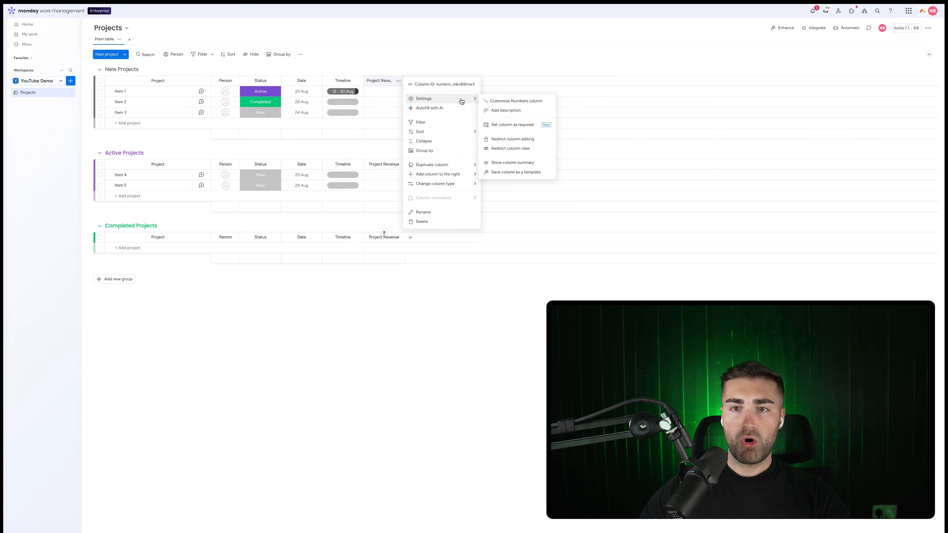
{"action": "left_click", "coordinate": [487, 102]}
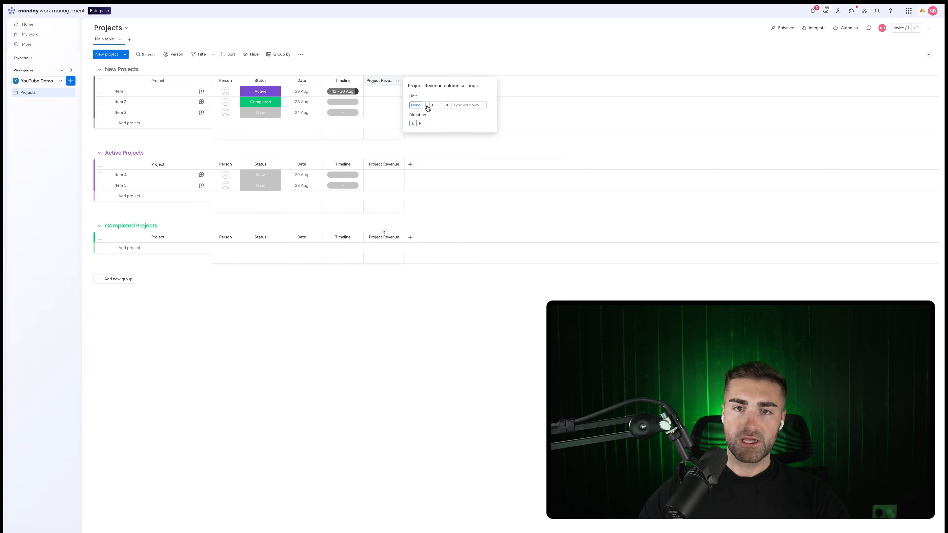
{"action": "left_click", "coordinate": [409, 56]}
Add a Files column and a Status column named Project Type to the Projects board.
{"action": "left_click", "coordinate": [410, 81]}
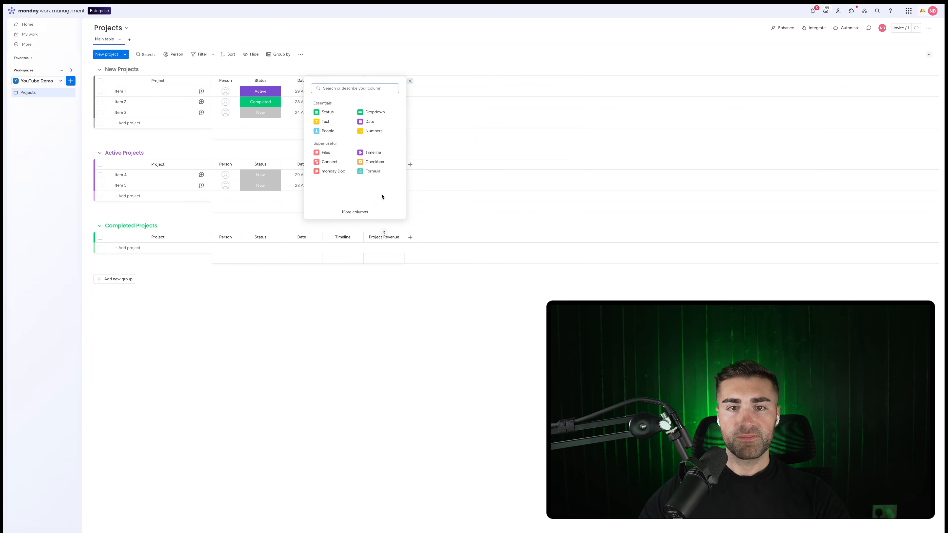
{"action": "left_click", "coordinate": [324, 153]}
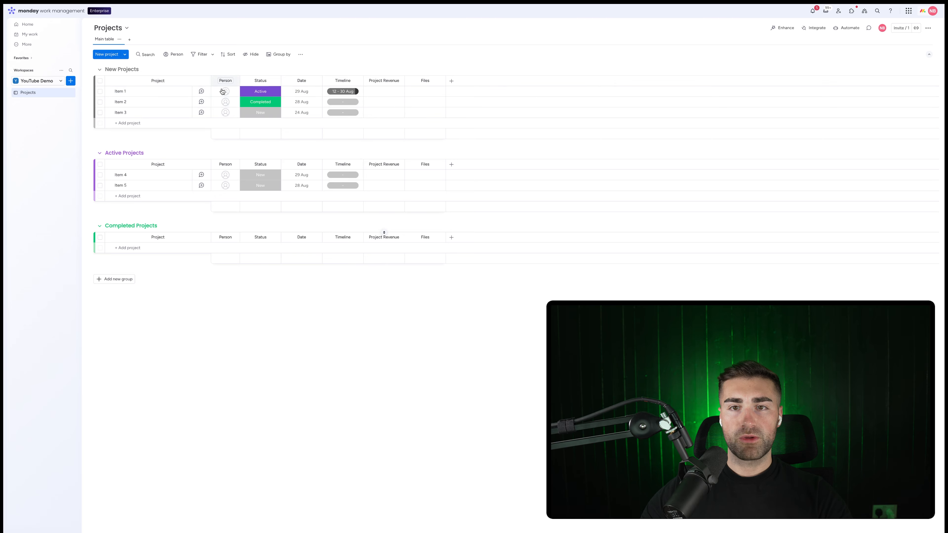
{"action": "left_click", "coordinate": [451, 82]}
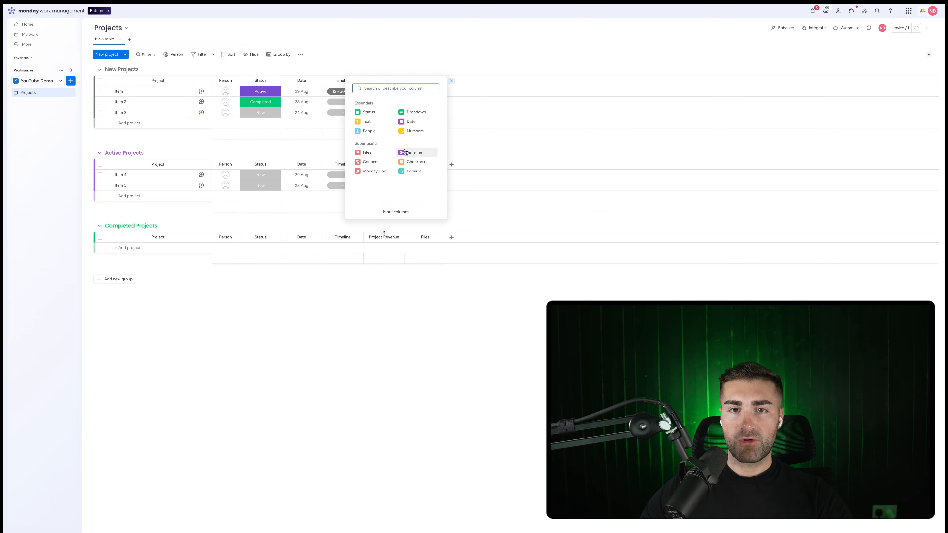
{"action": "left_click", "coordinate": [367, 112]}
{"action": "left_click", "coordinate": [466, 81]}
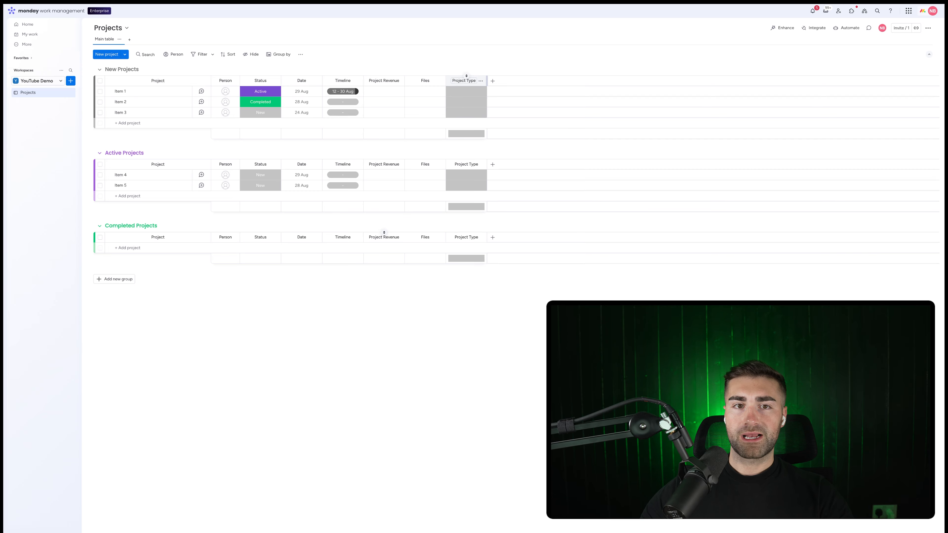
{"action": "left_click", "coordinate": [508, 57]}
Review the label editor and column options of the Project Type column without changing them.
{"action": "left_click", "coordinate": [467, 91]}
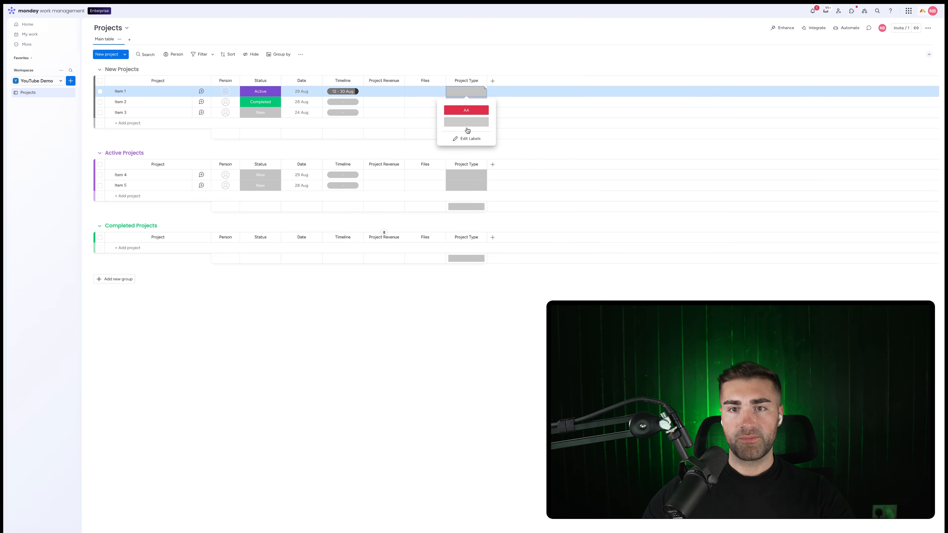
{"action": "left_click", "coordinate": [467, 138]}
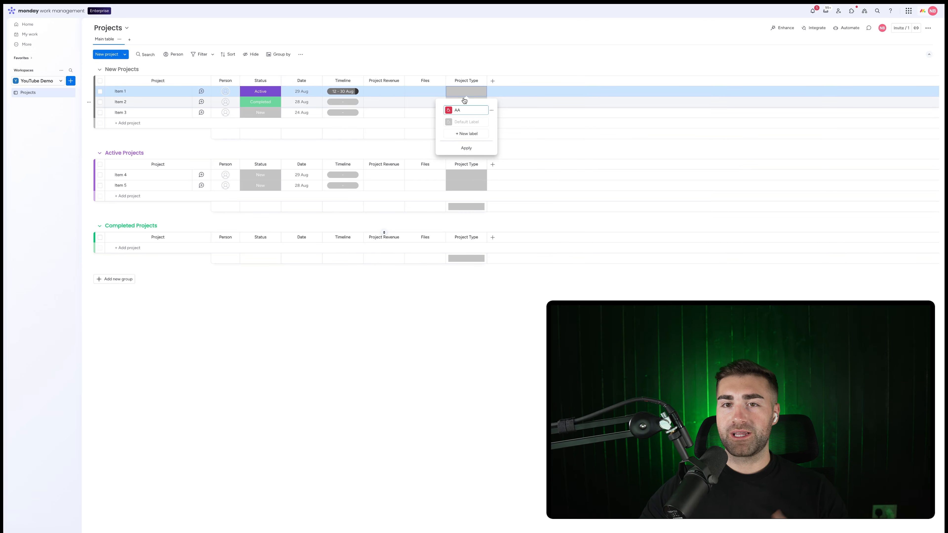
{"action": "left_click", "coordinate": [460, 60]}
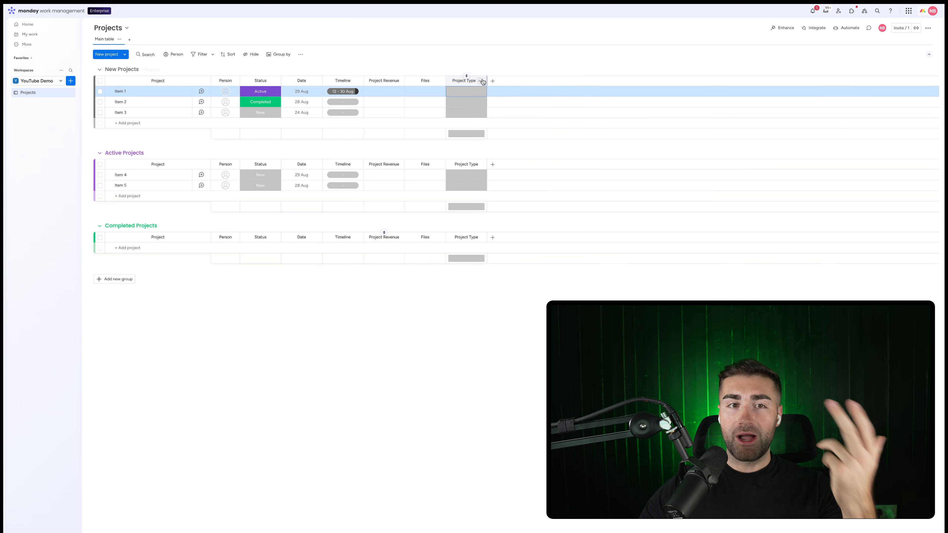
{"action": "left_click", "coordinate": [481, 81]}
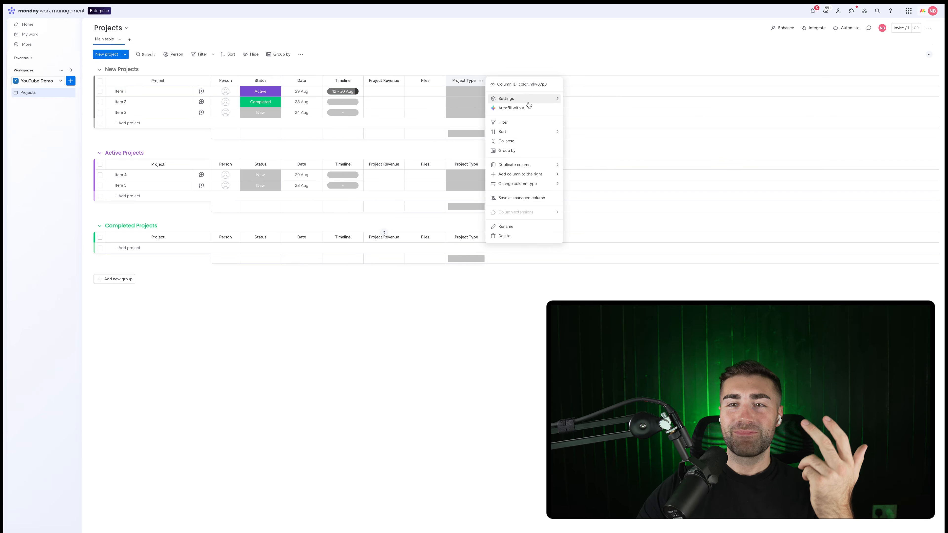
{"action": "left_click", "coordinate": [455, 65]}
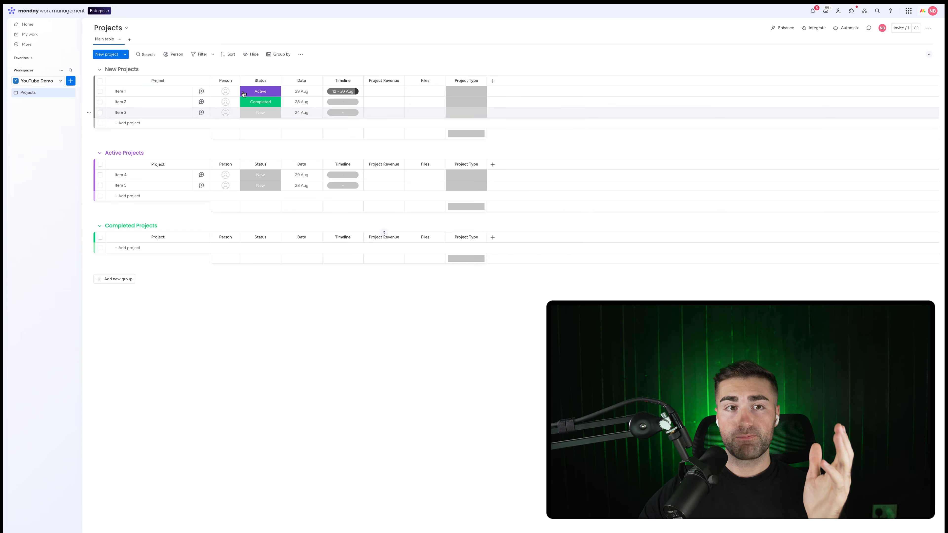
Add a Gantt view to the Projects board and dock its widget so it fills the view.
{"action": "left_click", "coordinate": [132, 40]}
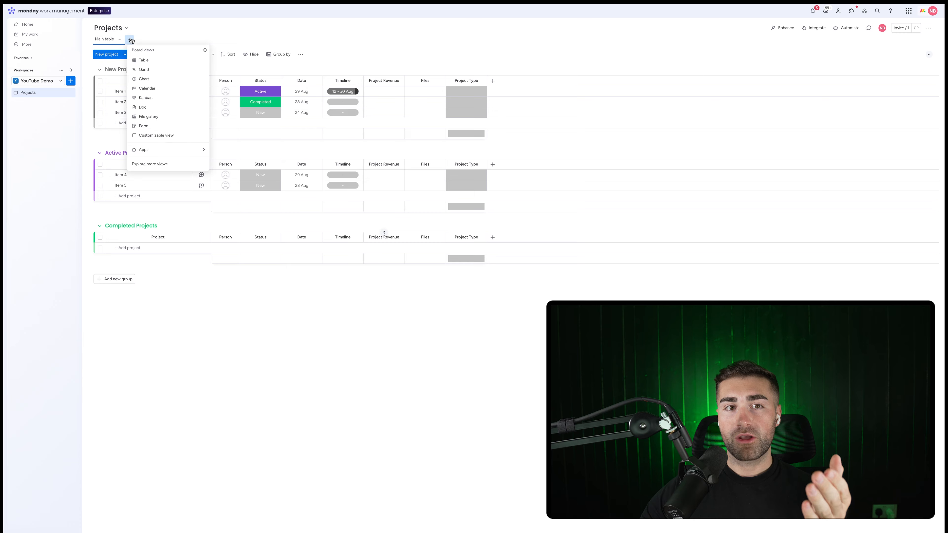
{"action": "left_click", "coordinate": [194, 69]}
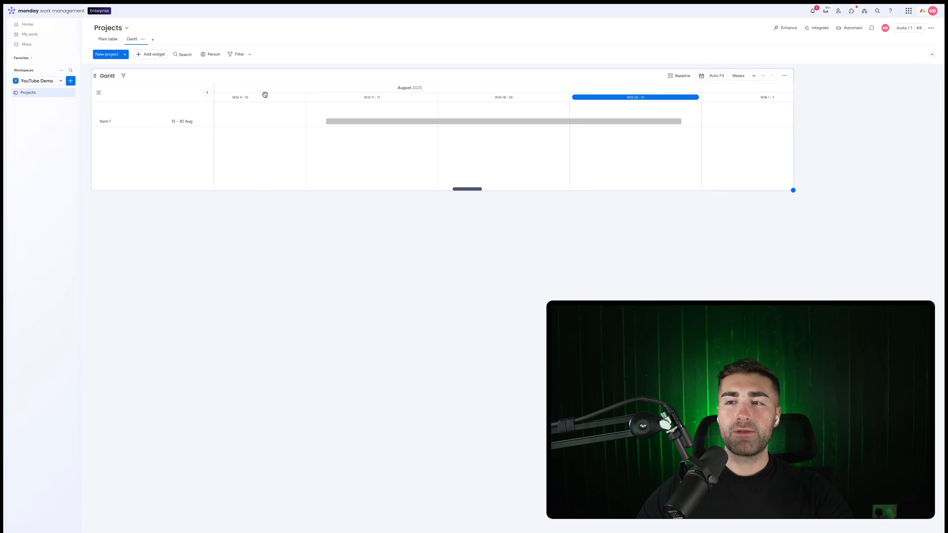
{"action": "left_click", "coordinate": [784, 76]}
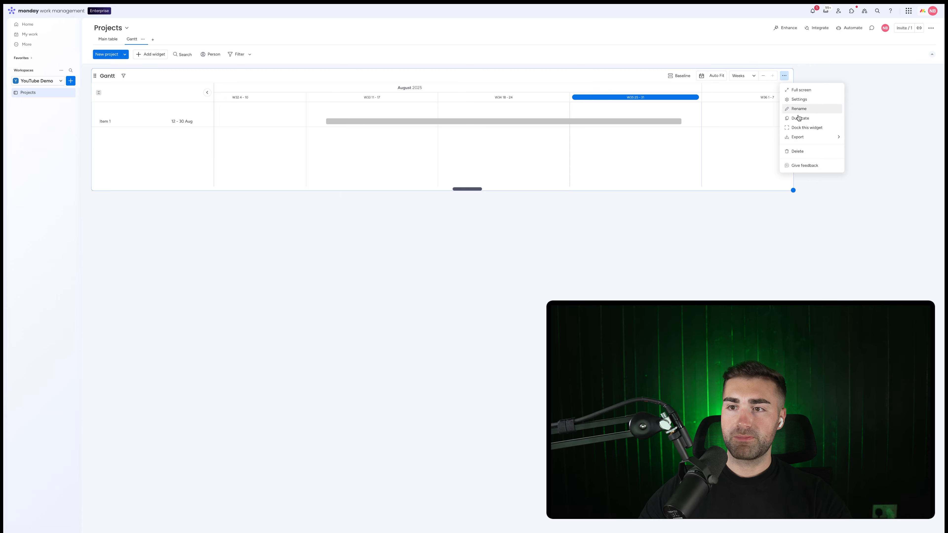
{"action": "left_click", "coordinate": [799, 128]}
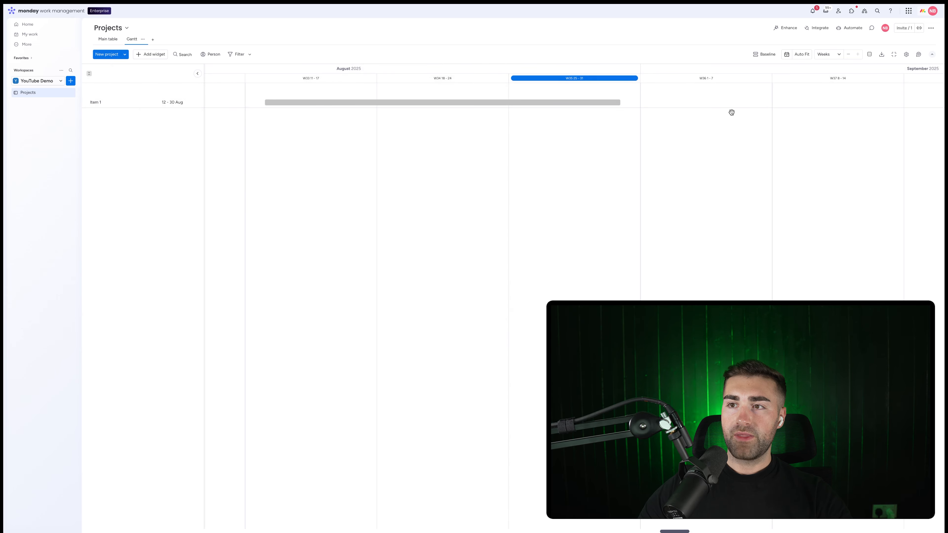
Group the items in the Gantt chart by Group in the widget settings.
{"action": "left_click", "coordinate": [907, 55]}
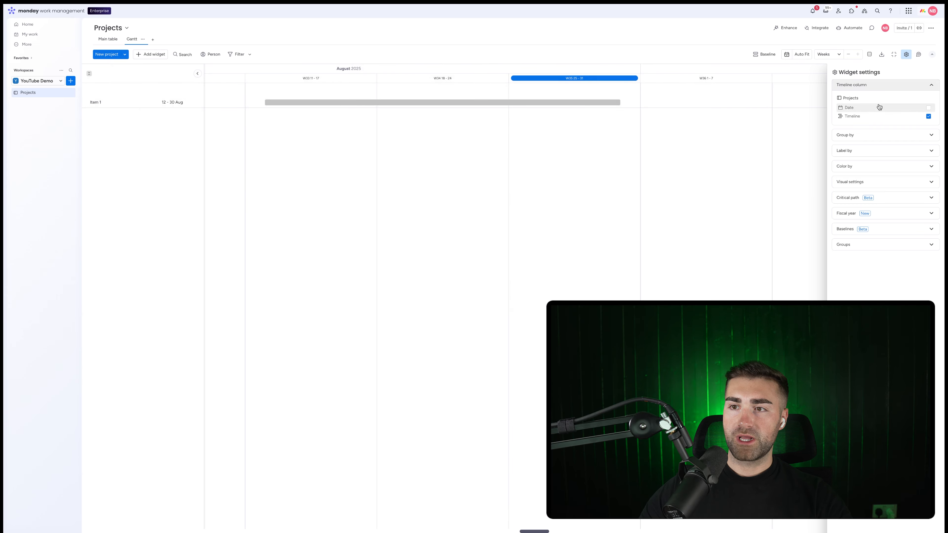
{"action": "left_click", "coordinate": [866, 134]}
{"action": "left_click", "coordinate": [862, 125]}
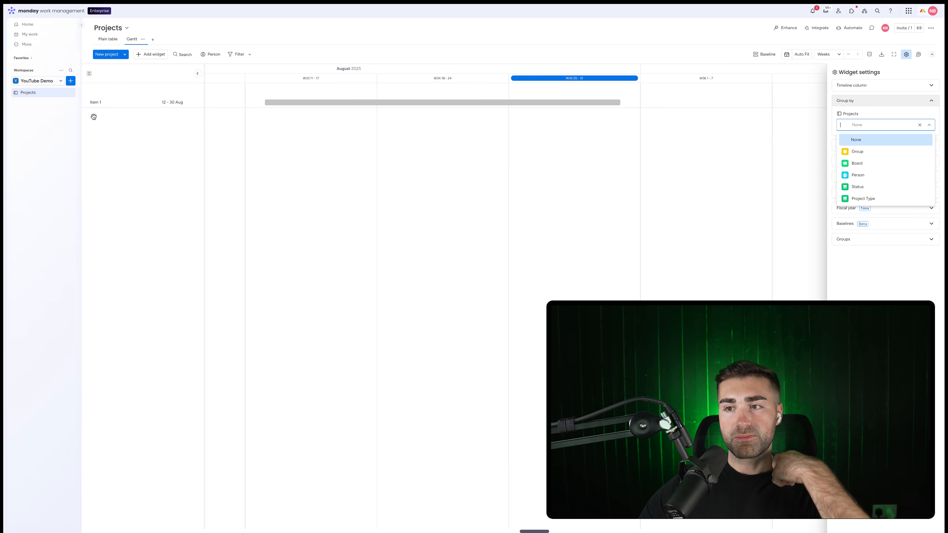
{"action": "left_click", "coordinate": [890, 152]}
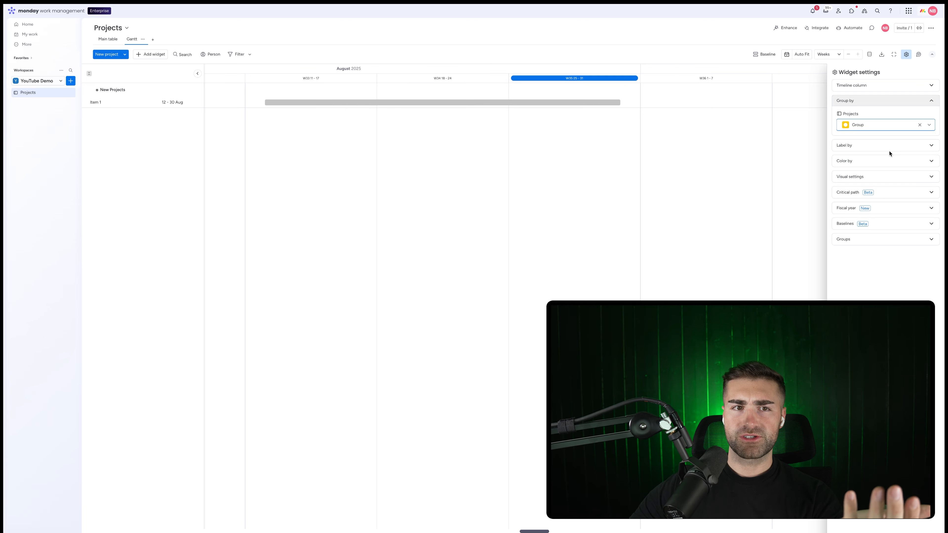
Label the Gantt bars by Name and color them by Status.
{"action": "left_click", "coordinate": [876, 146]}
{"action": "left_click", "coordinate": [876, 143]}
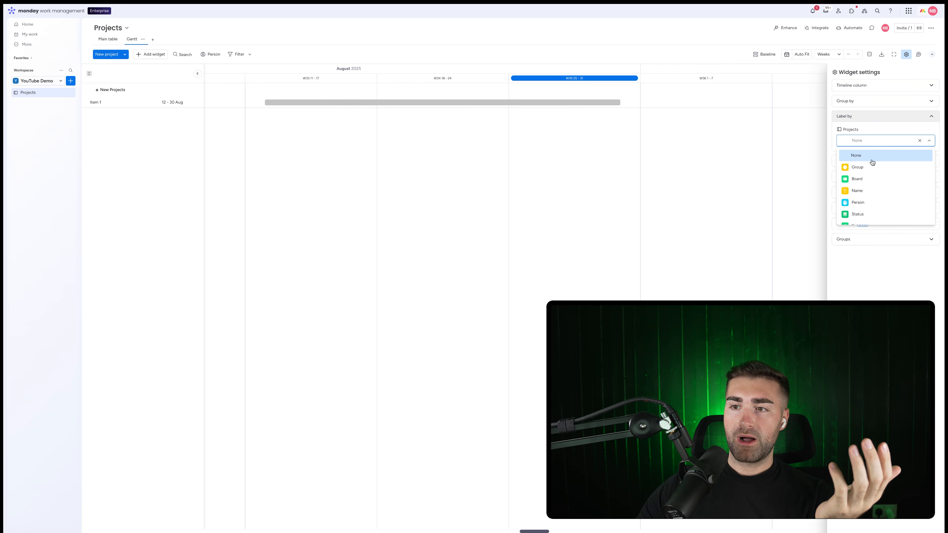
{"action": "left_click", "coordinate": [855, 191]}
{"action": "left_click", "coordinate": [855, 159]}
{"action": "left_click", "coordinate": [856, 156]}
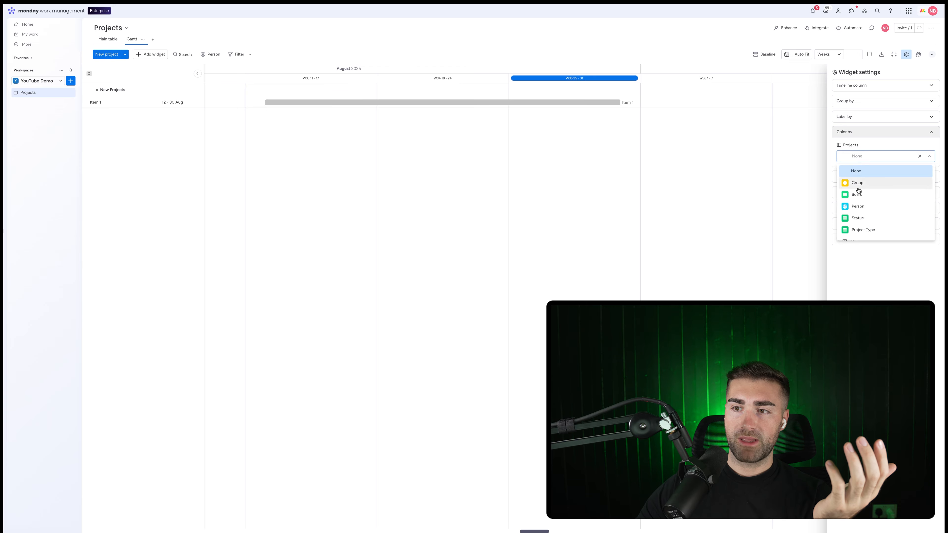
{"action": "left_click", "coordinate": [857, 218]}
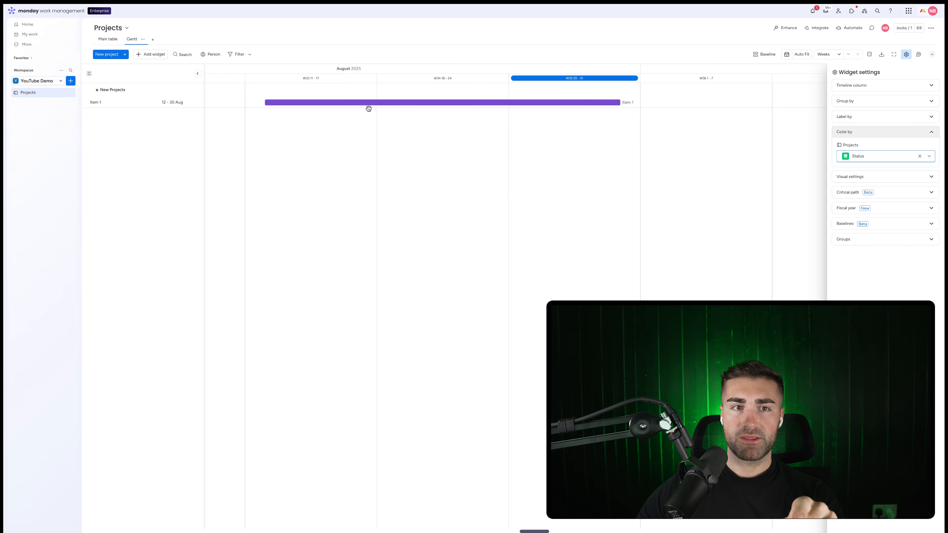
Return to the main table and set Item 2's timeline to 11–28 Aug 2025.
{"action": "left_click", "coordinate": [121, 42]}
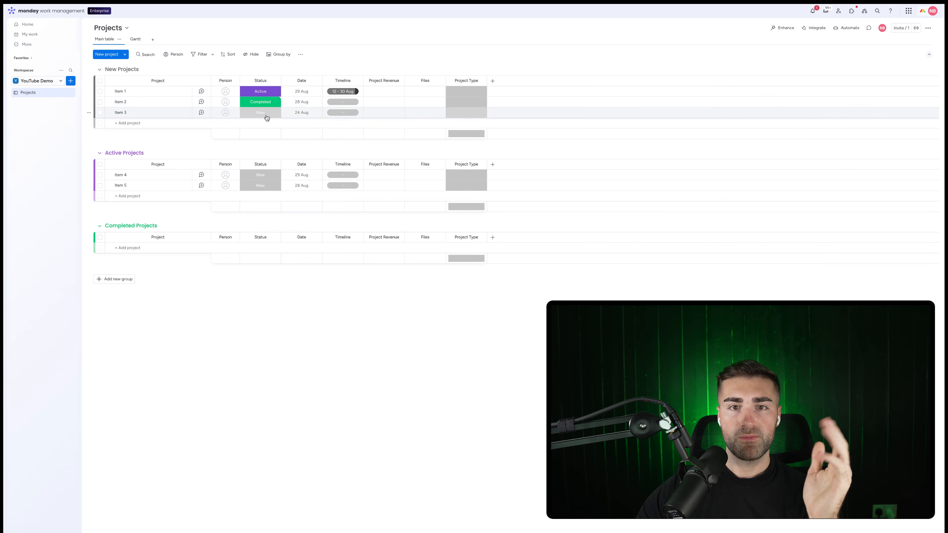
{"action": "left_click", "coordinate": [343, 102]}
{"action": "left_click", "coordinate": [310, 176]}
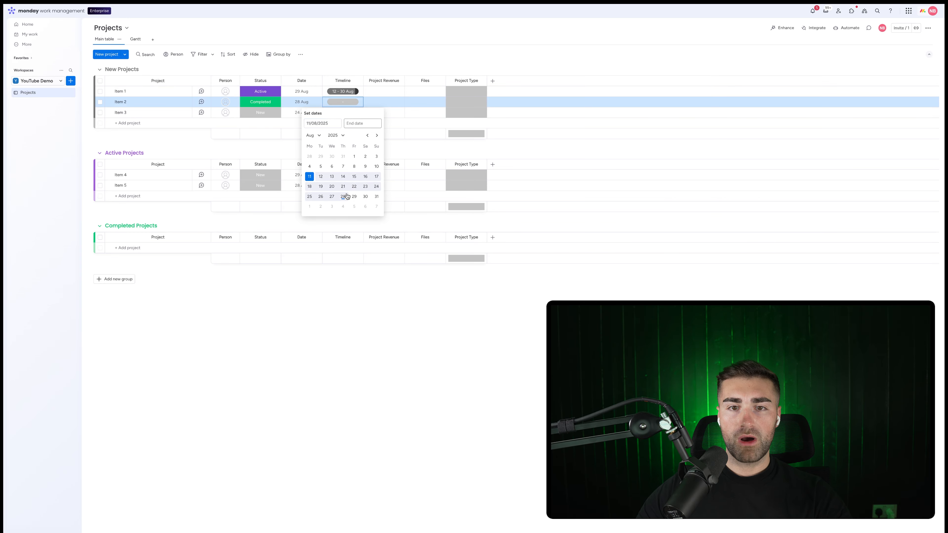
{"action": "left_click", "coordinate": [342, 197]}
{"action": "left_click", "coordinate": [347, 60]}
Set Item 3's timeline to 29–31 Aug 2025 and move the item into the Active Projects group.
{"action": "left_click", "coordinate": [345, 112]}
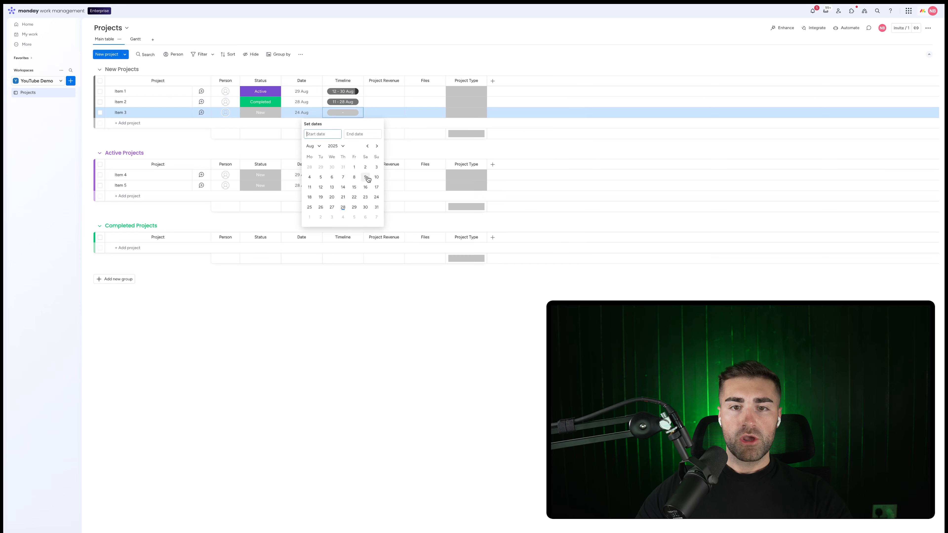
{"action": "left_click", "coordinate": [377, 207]}
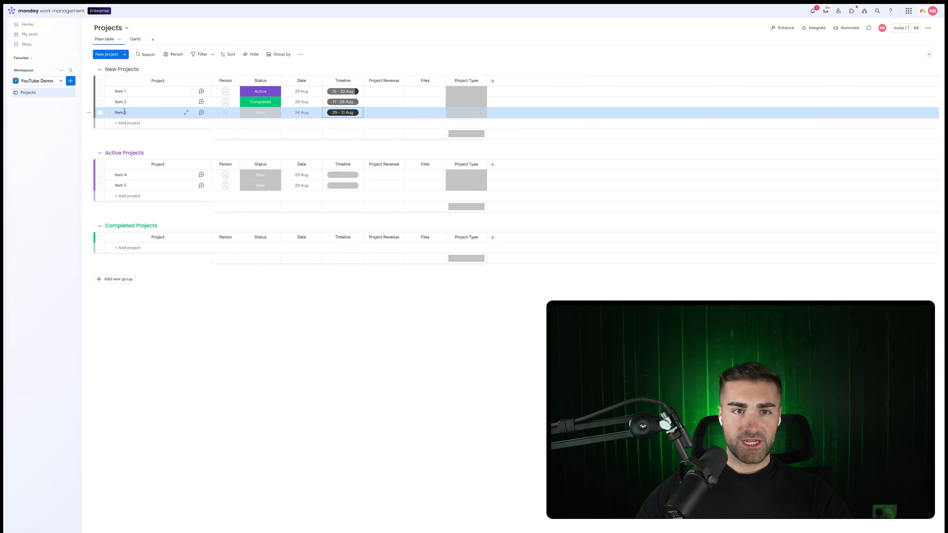
{"action": "left_click_drag", "start_coordinate": [136, 117], "coordinate": [131, 174]}
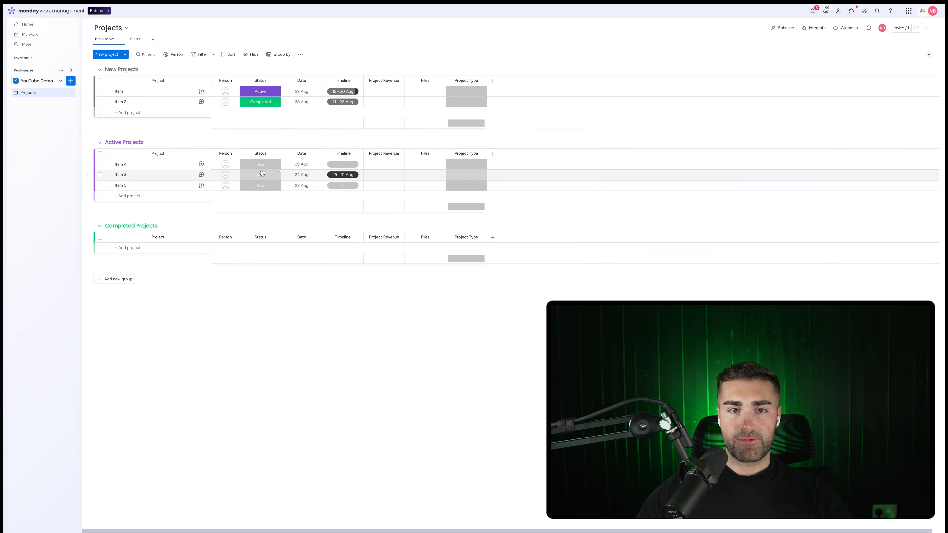
Set the timelines in Active Projects to 9–17 Sep 2025 for Item 4 and 16–30 Sep 2025 for Item 5.
{"action": "left_click", "coordinate": [342, 165]}
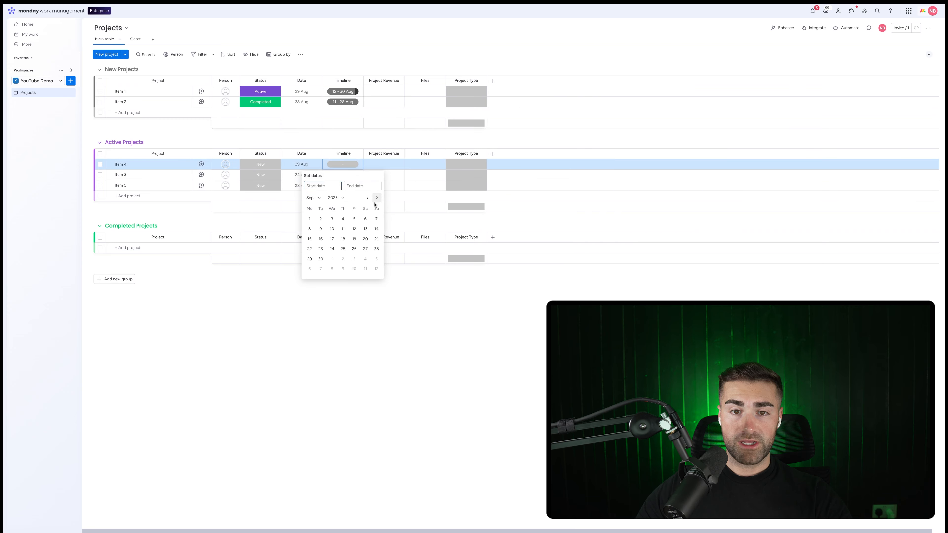
{"action": "left_click", "coordinate": [321, 229]}
{"action": "left_click", "coordinate": [332, 239]}
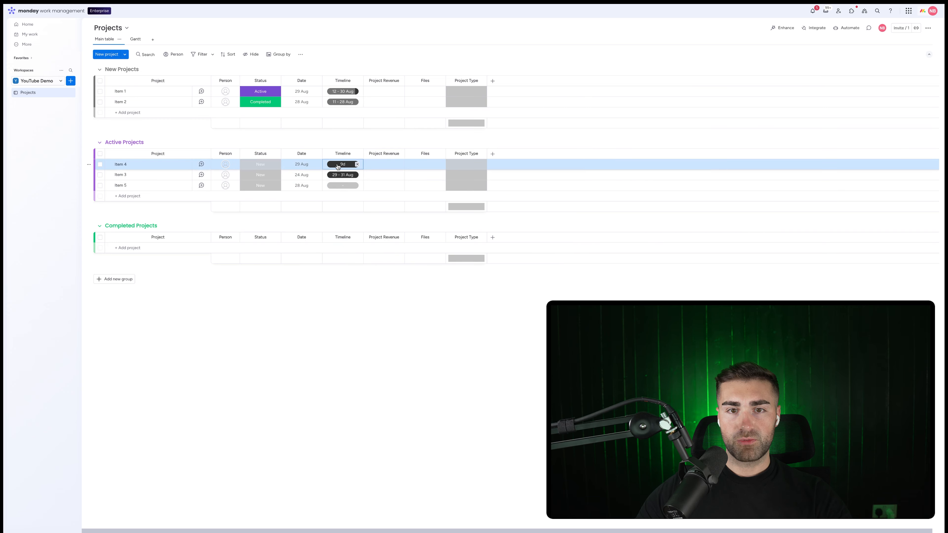
{"action": "left_click", "coordinate": [339, 187]}
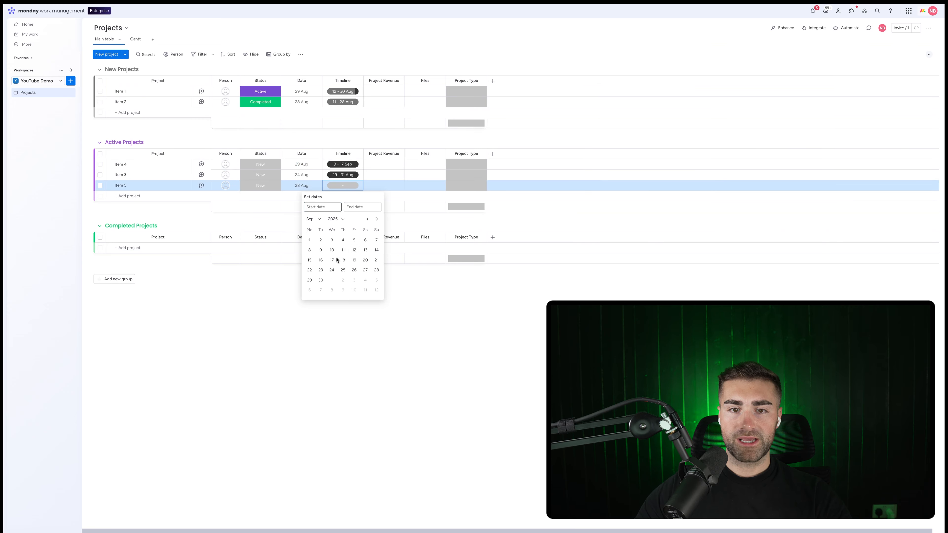
{"action": "left_click", "coordinate": [321, 260]}
{"action": "left_click", "coordinate": [321, 280]}
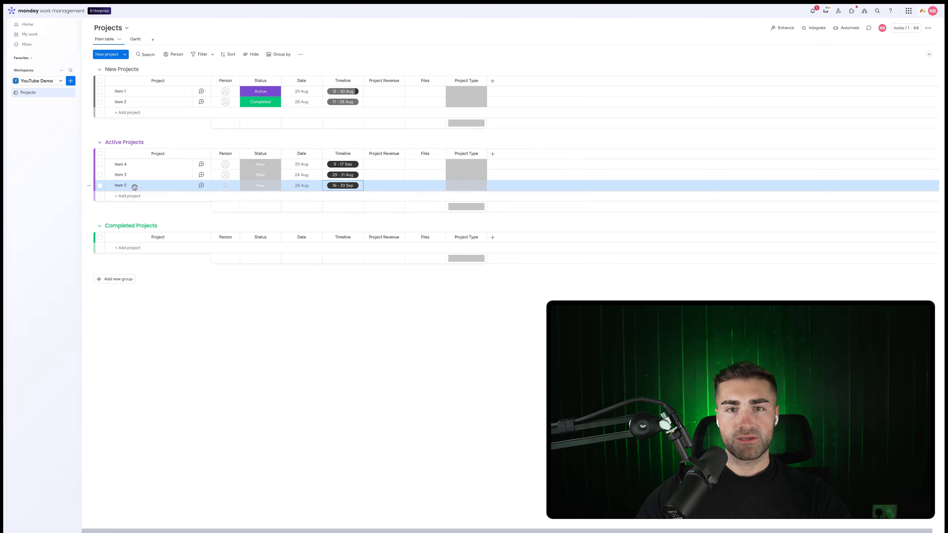
Compare the bar colors and groups in the Gantt view with the status labels in the main table.
{"action": "left_click", "coordinate": [135, 40]}
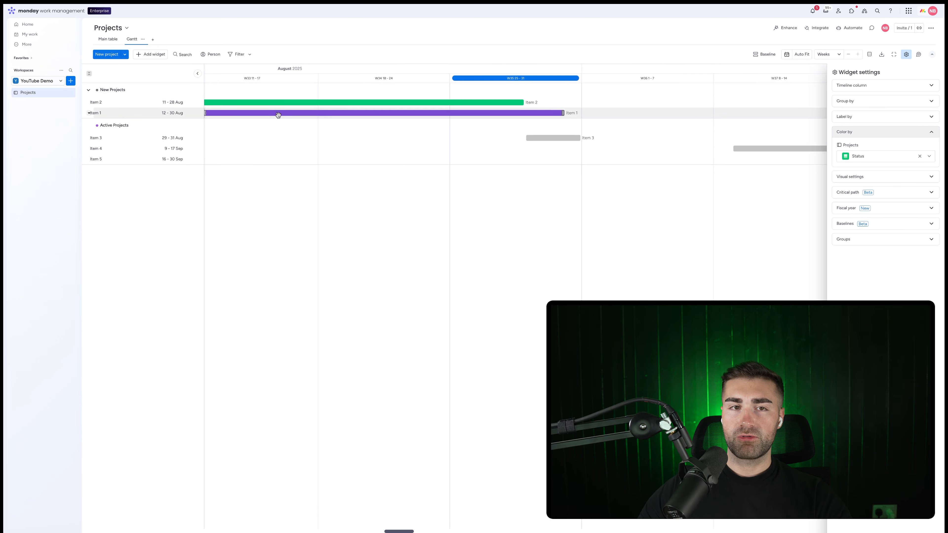
{"action": "left_click", "coordinate": [103, 40]}
{"action": "left_click", "coordinate": [260, 101]}
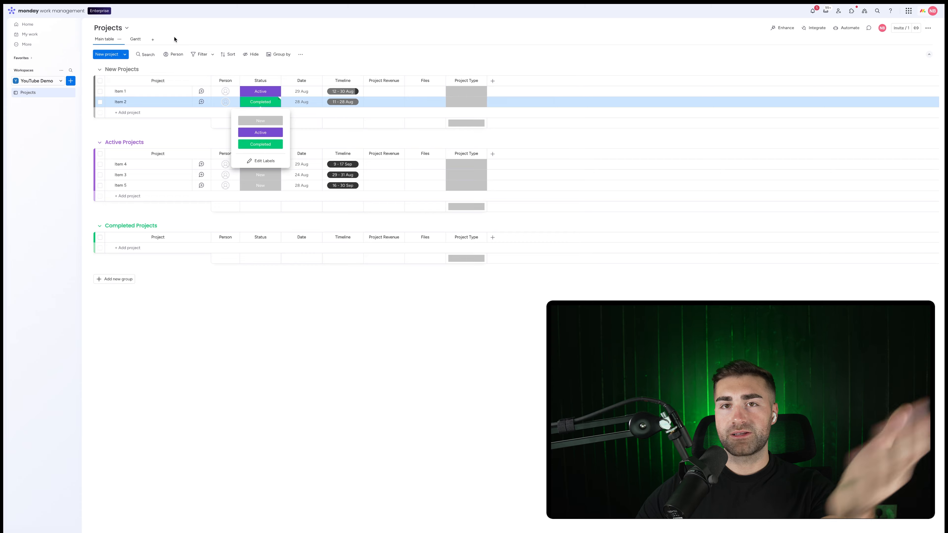
{"action": "left_click", "coordinate": [136, 40]}
{"action": "left_click", "coordinate": [511, 73]}
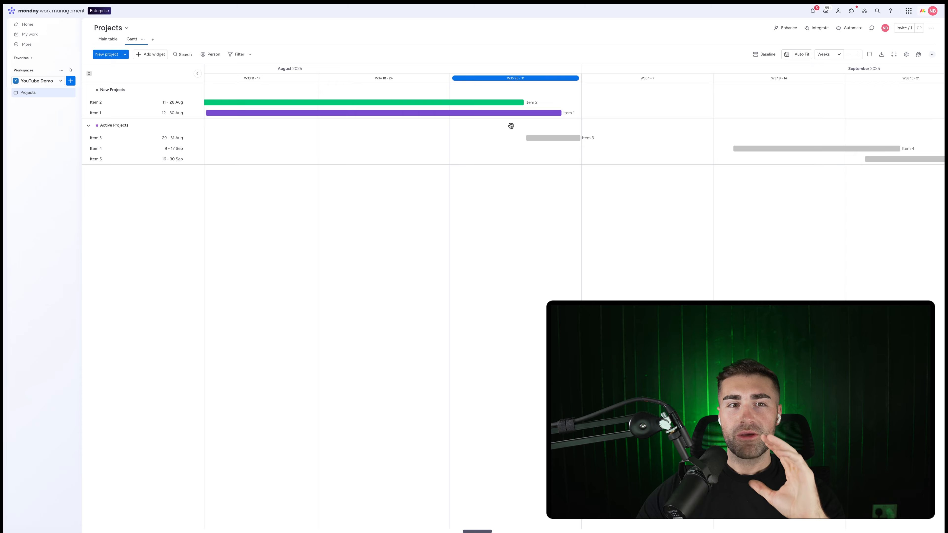
{"action": "left_click", "coordinate": [110, 40]}
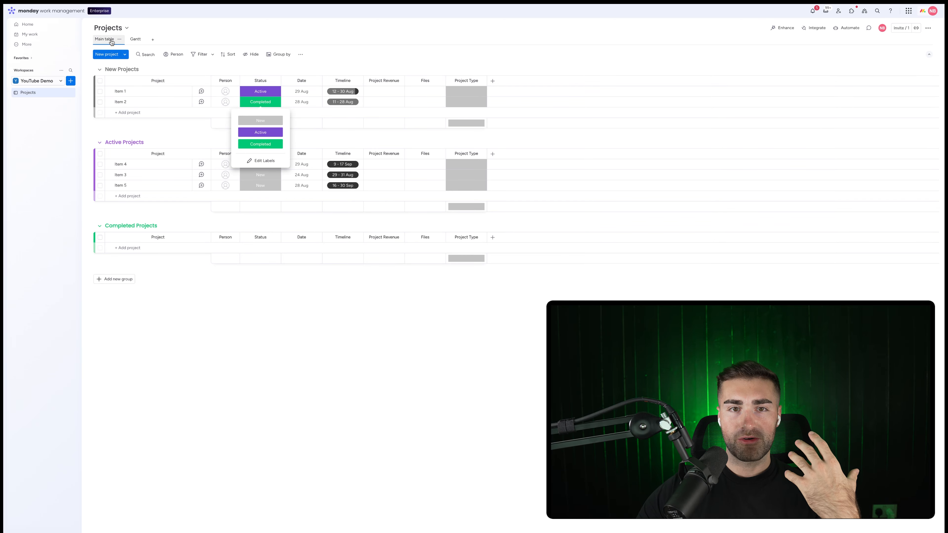
{"action": "left_click", "coordinate": [319, 68]}
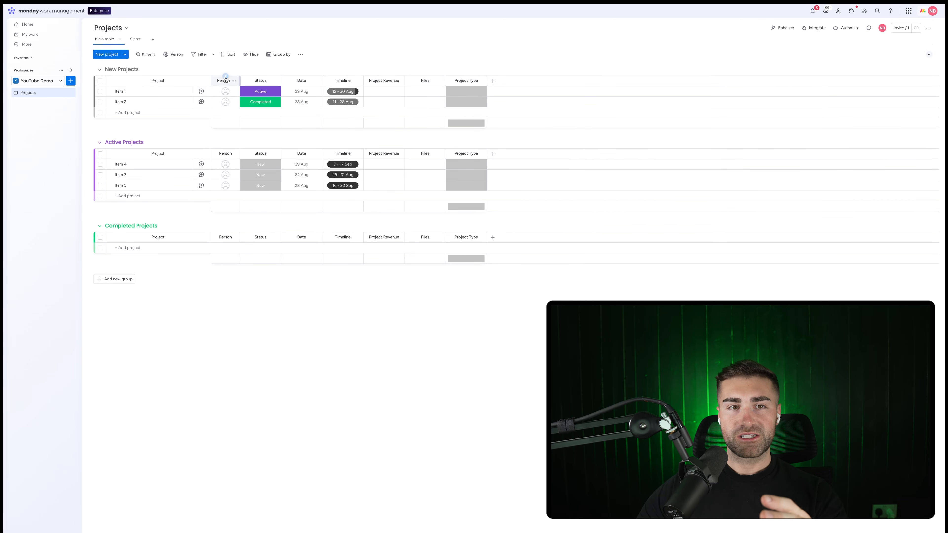
Add a project named Example Project to the New Projects group.
{"action": "left_click", "coordinate": [122, 113]}
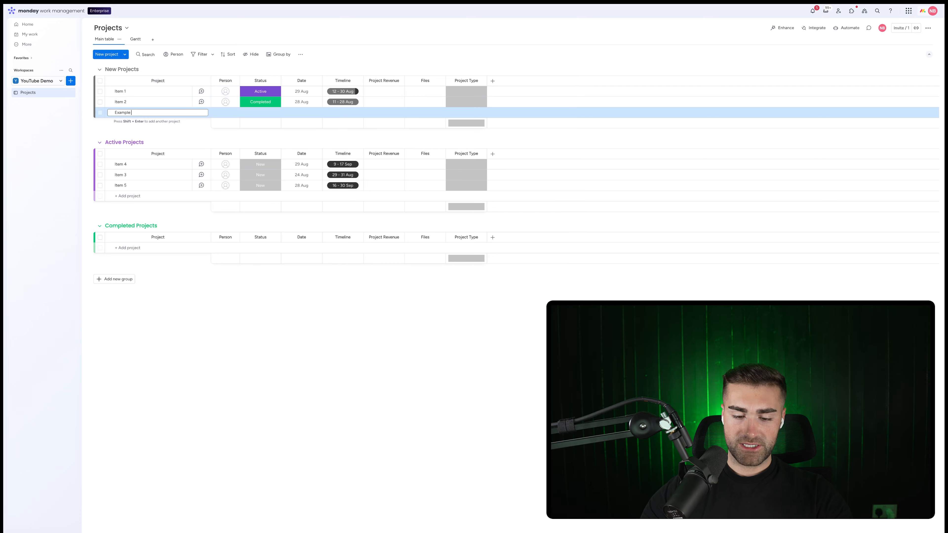
{"action": "key", "text": "Return"}
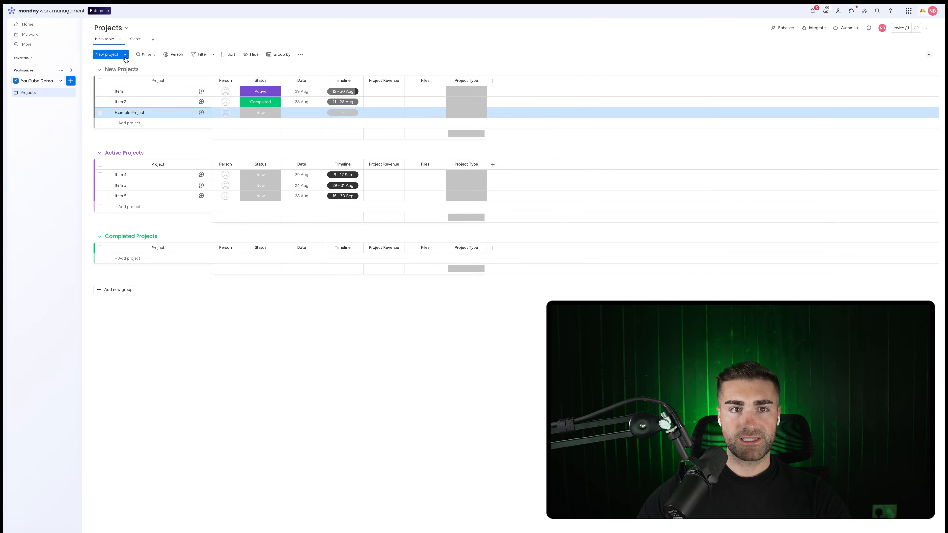
Add a new project with its default name at the start of the New Projects group.
{"action": "left_click", "coordinate": [98, 54]}
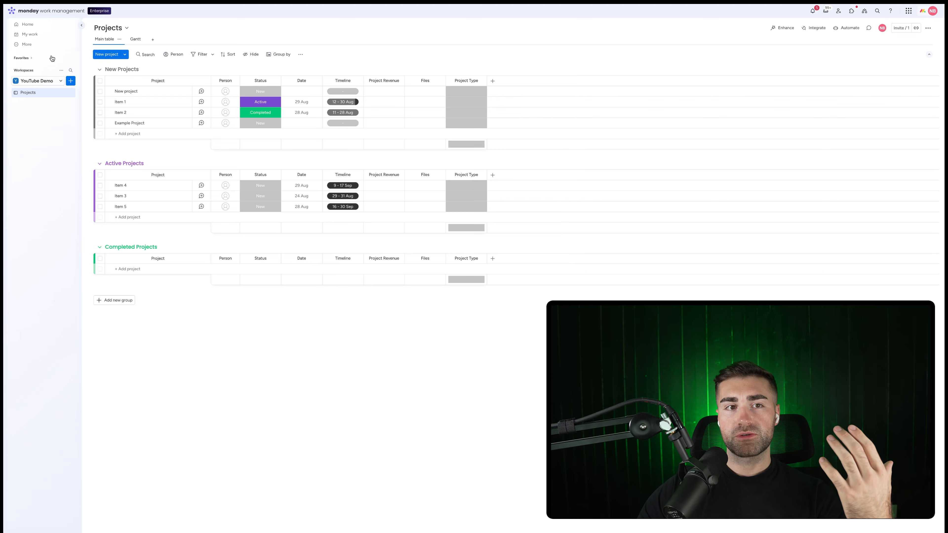
Create a main board named Tasks in the YouTube Demo workspace, set to manage tasks.
{"action": "left_click", "coordinate": [71, 83]}
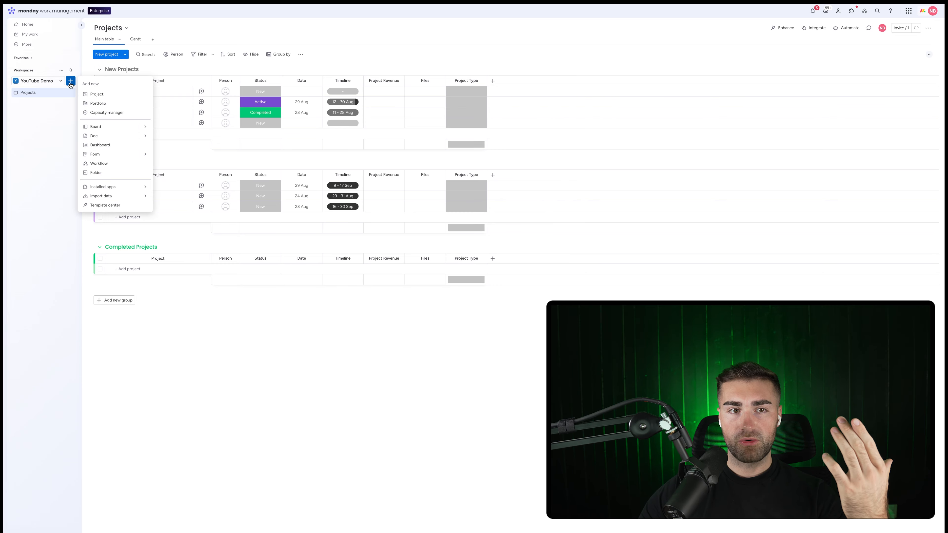
{"action": "left_click", "coordinate": [103, 130]}
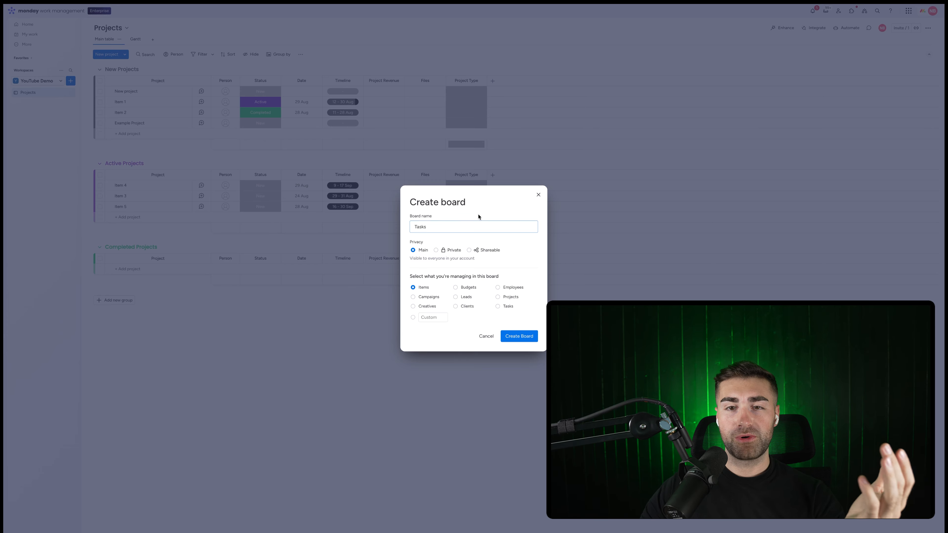
{"action": "left_click", "coordinate": [444, 219]}
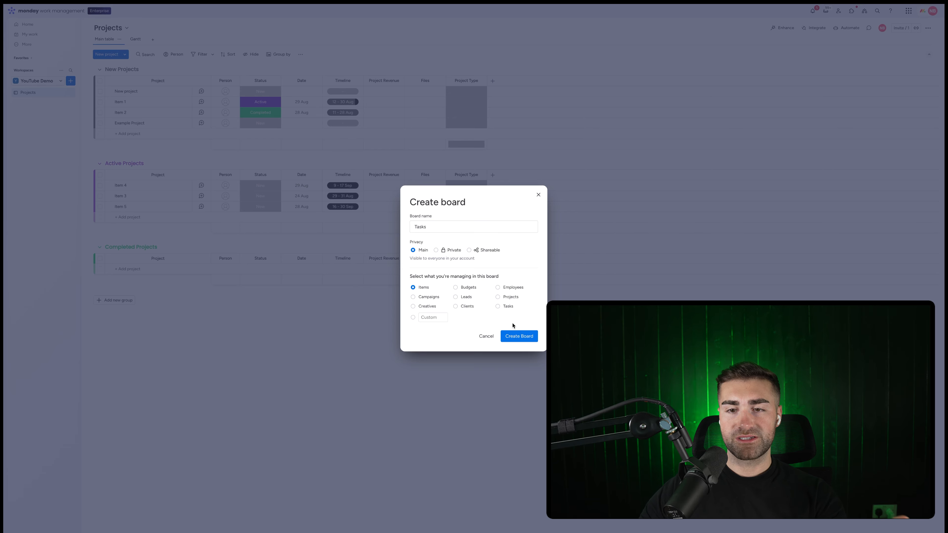
{"action": "left_click", "coordinate": [503, 309]}
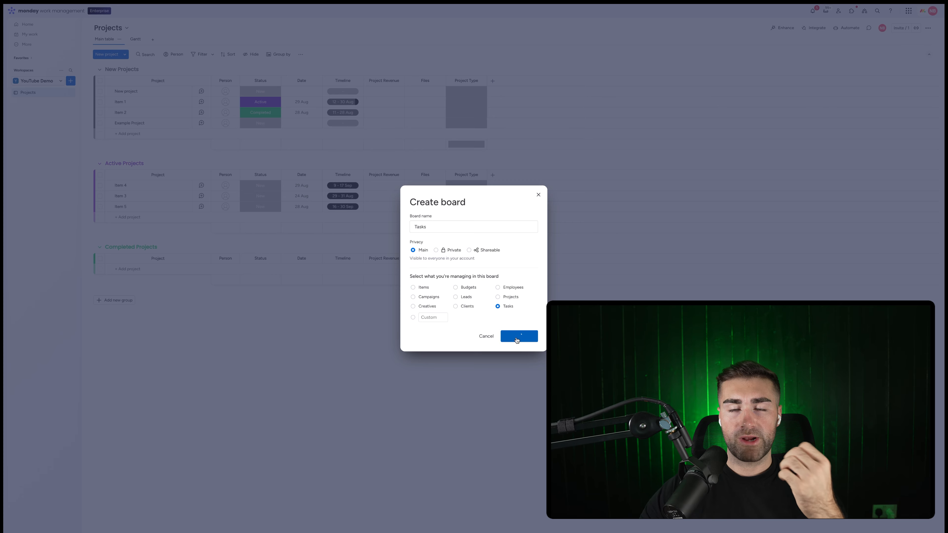
{"action": "left_click", "coordinate": [517, 339]}
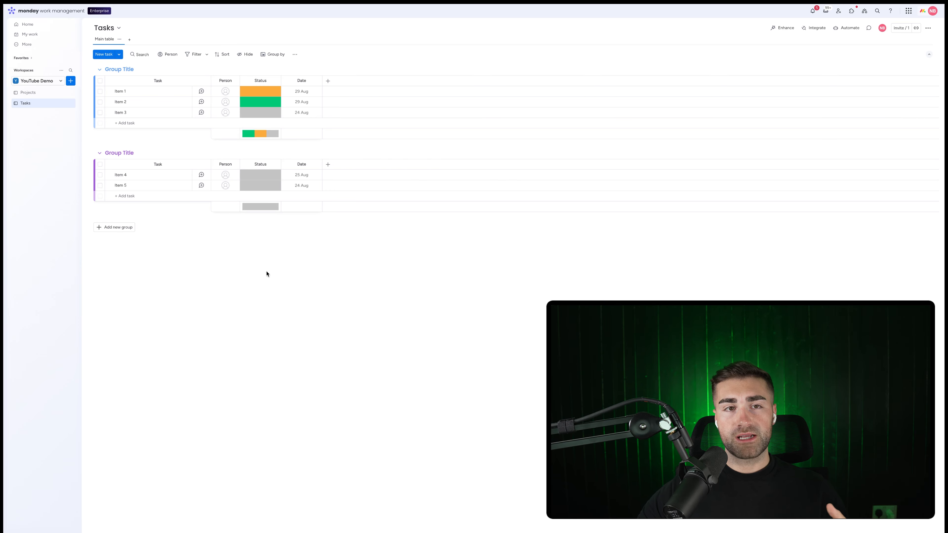
Rename the two default groups of the Tasks board to To Do and Doing.
{"action": "left_click", "coordinate": [124, 70]}
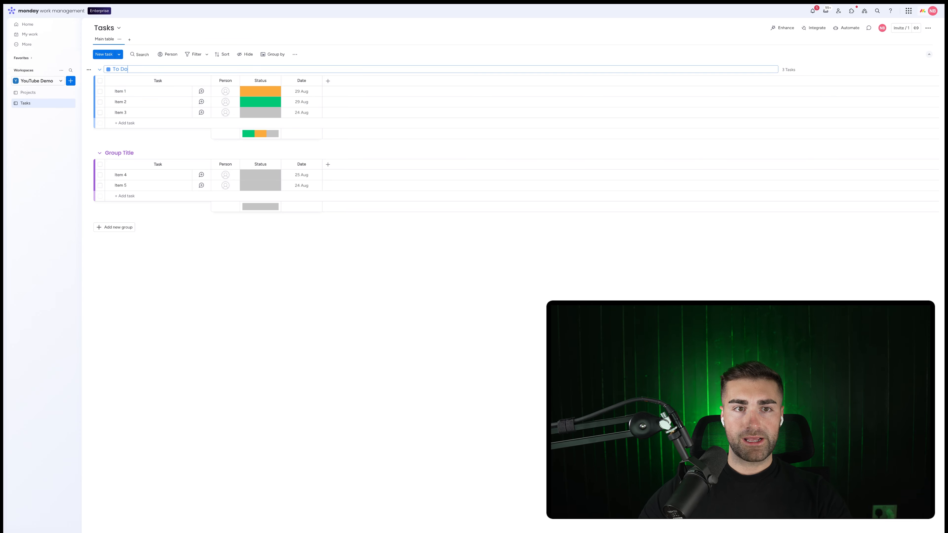
{"action": "left_click", "coordinate": [121, 153]}
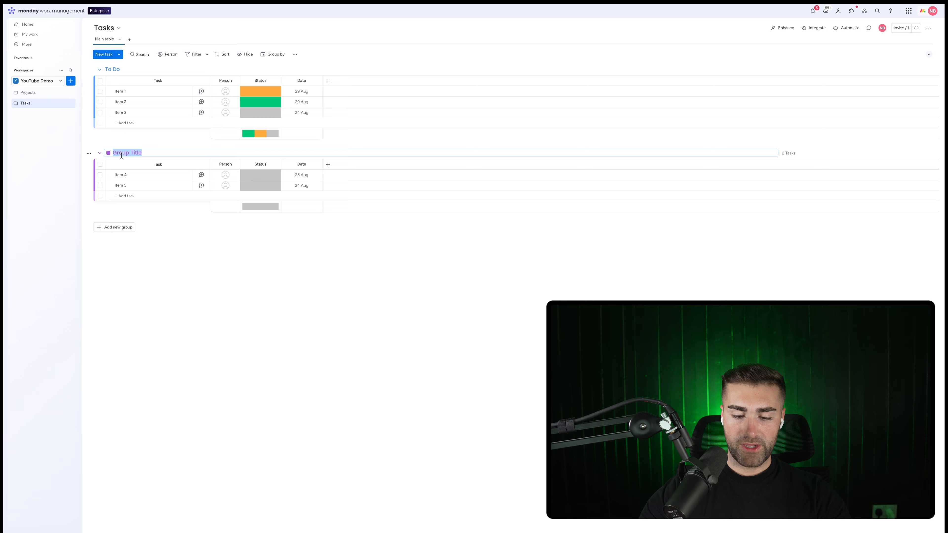
{"action": "key", "text": "Return"}
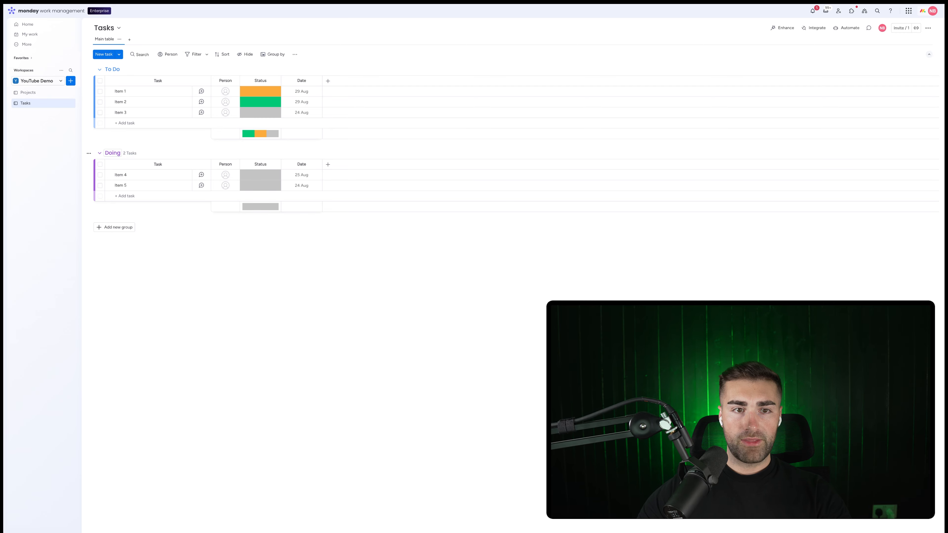
Add a third group named Done to the Tasks board and color it green.
{"action": "left_click", "coordinate": [127, 228]}
{"action": "left_click", "coordinate": [117, 225]}
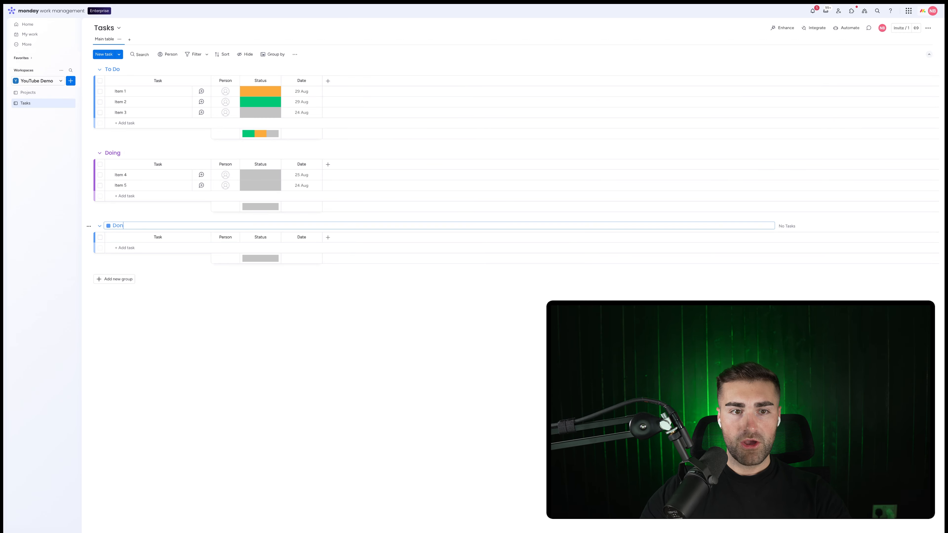
{"action": "type", "text": "Done"}
{"action": "left_click", "coordinate": [108, 226]}
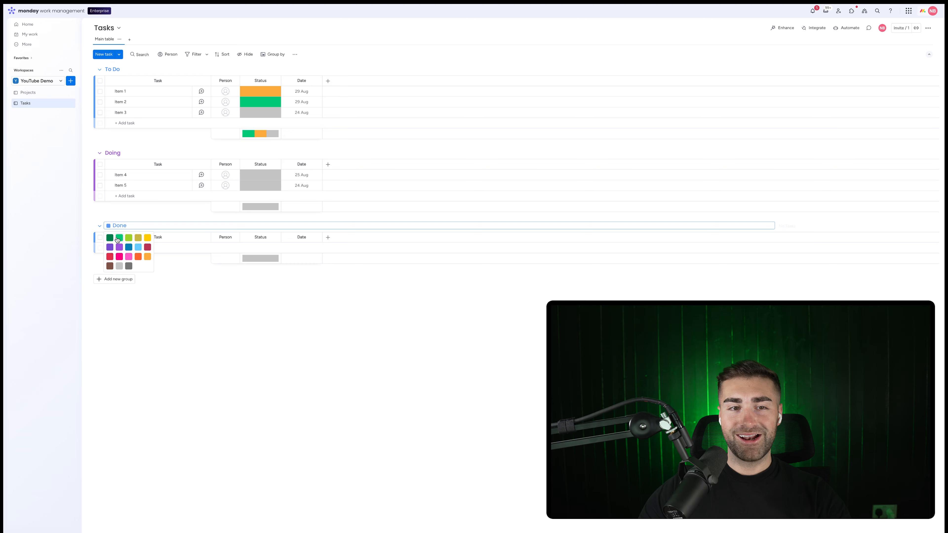
{"action": "left_click", "coordinate": [118, 241]}
Change the color of the To Do group to dark gray.
{"action": "left_click", "coordinate": [112, 68]}
{"action": "left_click", "coordinate": [108, 69]}
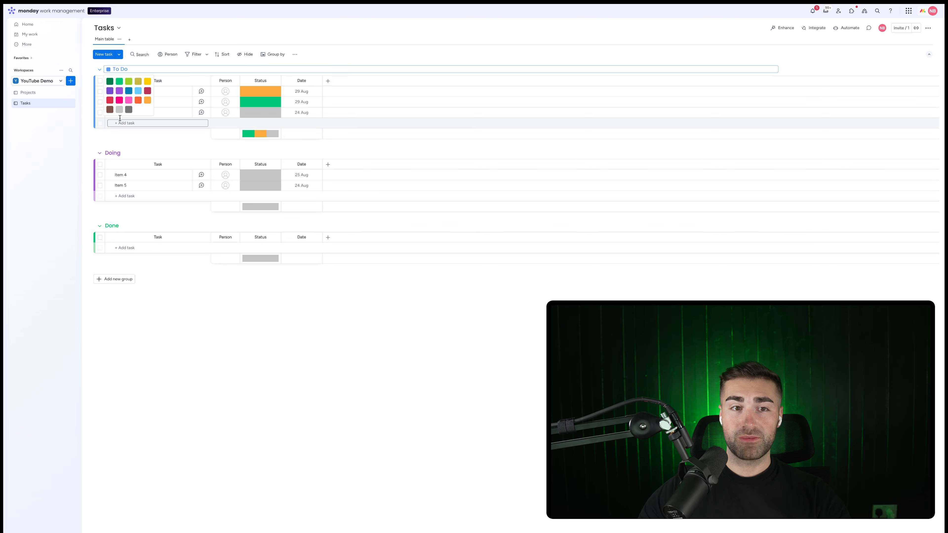
{"action": "left_click", "coordinate": [132, 113]}
Name the gray status label To Do and the orange status label Doing, and apply the changes.
{"action": "left_click", "coordinate": [245, 94]}
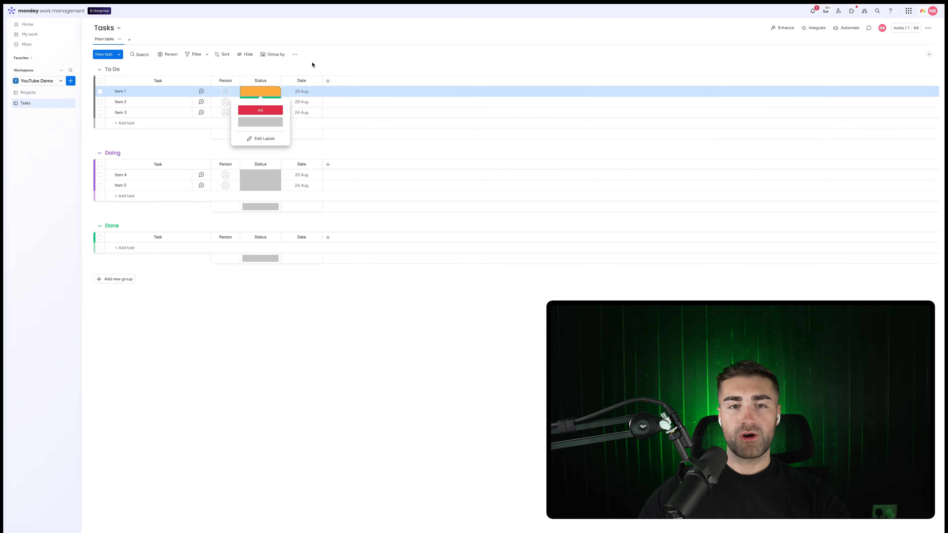
{"action": "left_click", "coordinate": [261, 138]}
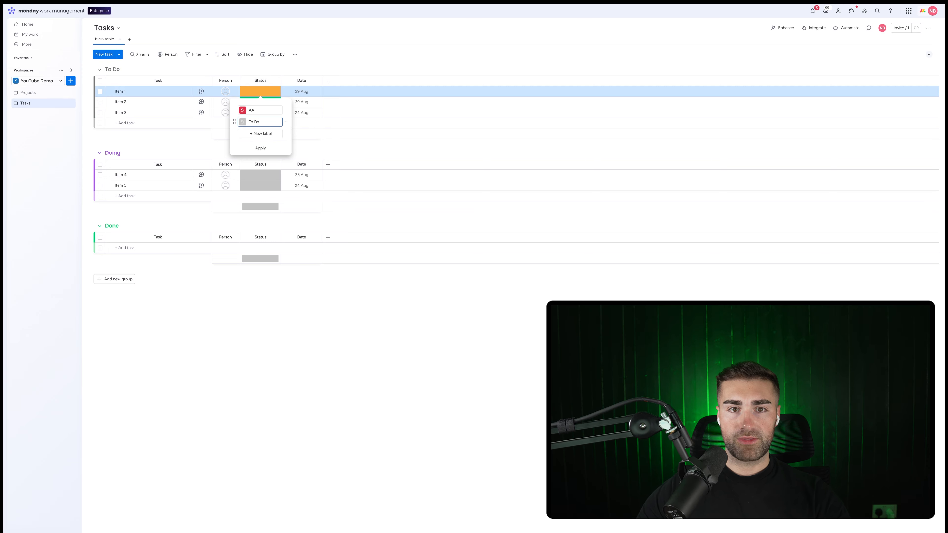
{"action": "left_click", "coordinate": [257, 132]}
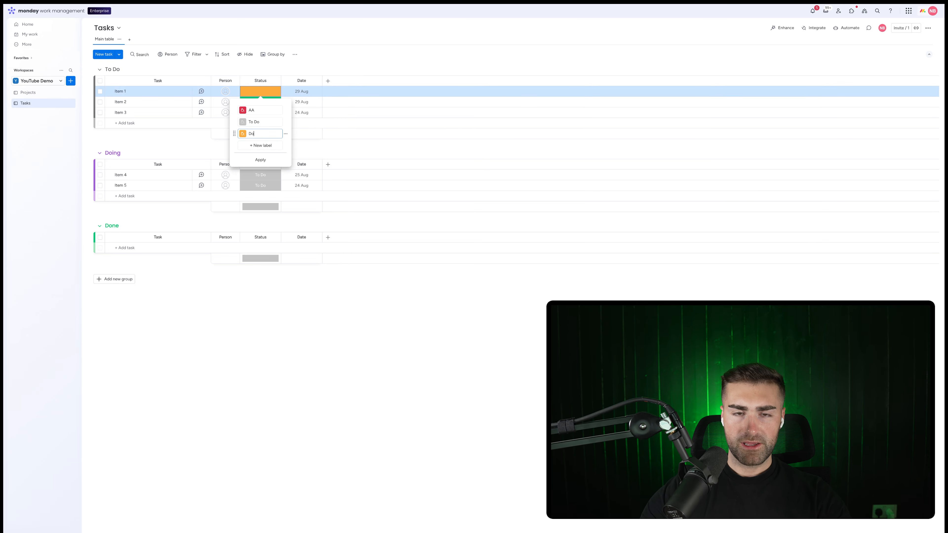
{"action": "left_click", "coordinate": [247, 144]}
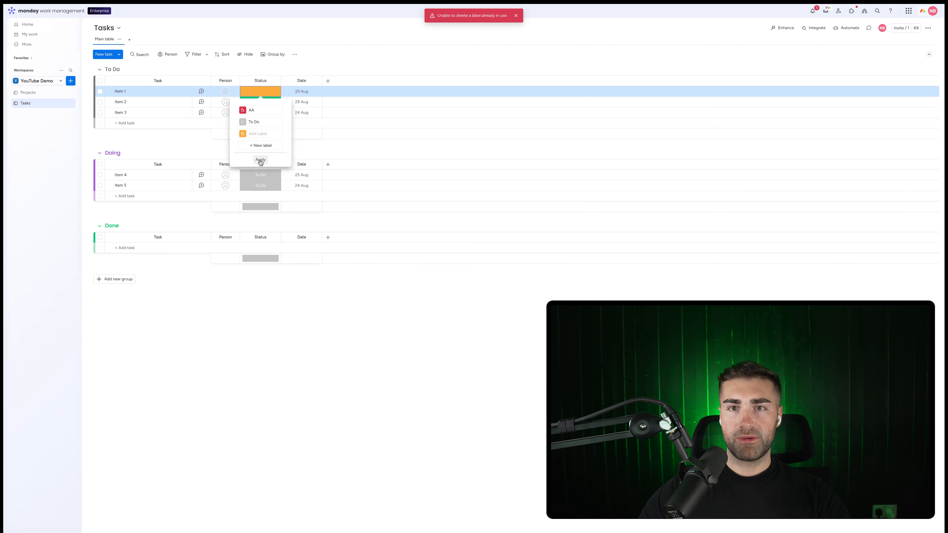
{"action": "left_click", "coordinate": [260, 159]}
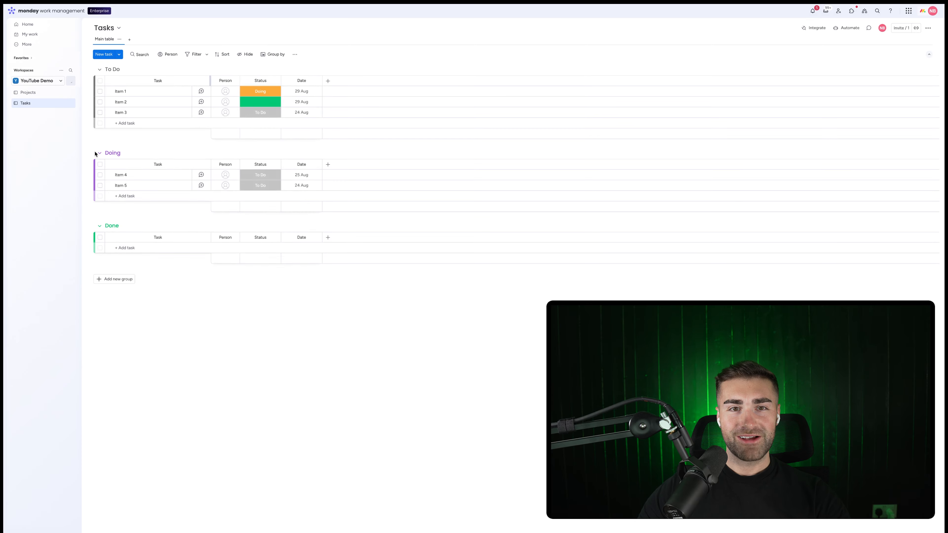
Name the green status label Done and delete the red AA label.
{"action": "left_click", "coordinate": [279, 105]}
{"action": "left_click", "coordinate": [259, 172]}
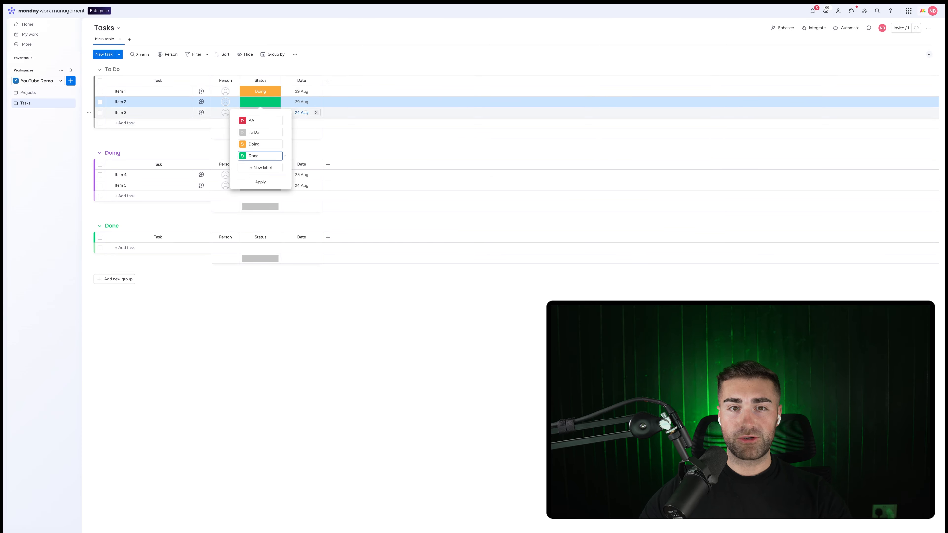
{"action": "left_click", "coordinate": [285, 121]}
{"action": "left_click", "coordinate": [303, 143]}
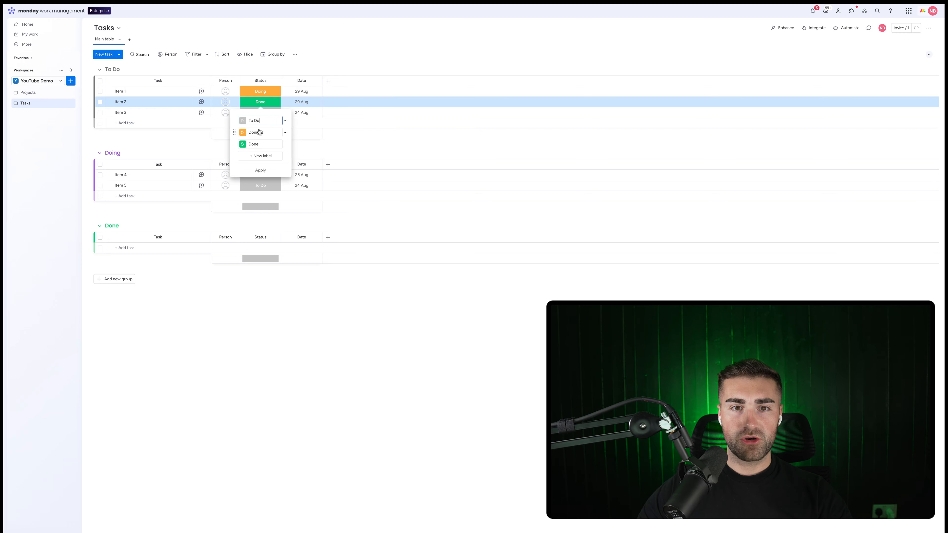
Change the color of the Doing status label to purple and apply the label changes.
{"action": "left_click", "coordinate": [243, 133]}
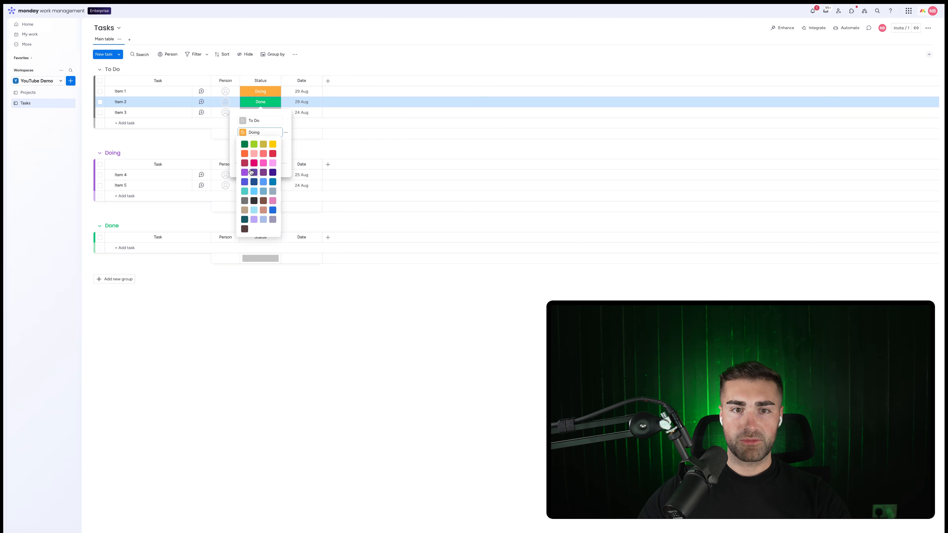
{"action": "left_click", "coordinate": [251, 172]}
{"action": "left_click", "coordinate": [260, 170]}
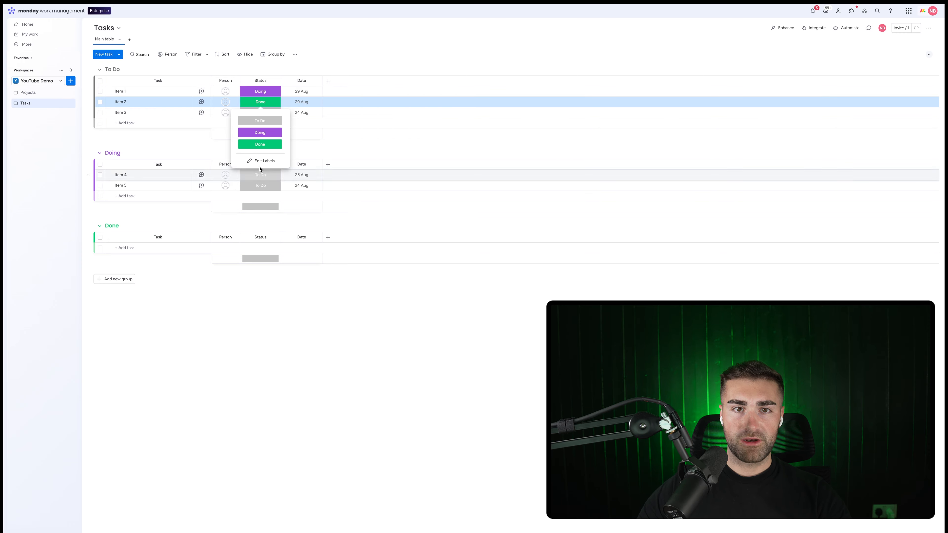
Hide the Status column's summary and rename the Date column to Due Date.
{"action": "left_click", "coordinate": [283, 72]}
{"action": "left_click", "coordinate": [274, 81]}
{"action": "left_click", "coordinate": [319, 109]}
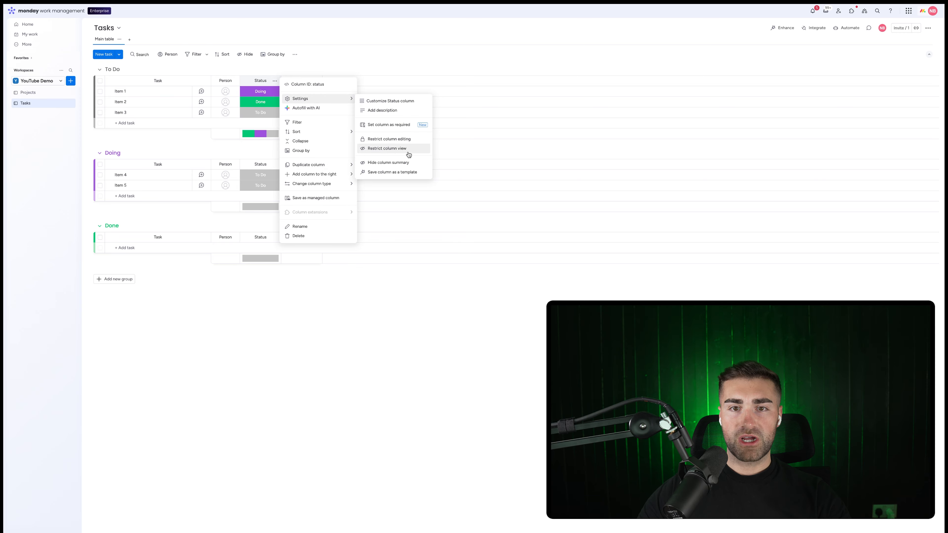
{"action": "left_click", "coordinate": [399, 161]}
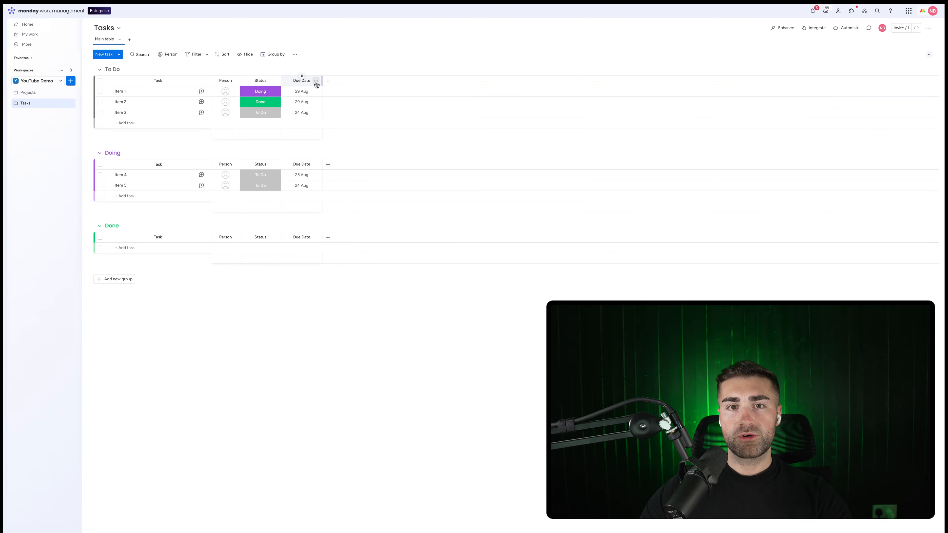
Set the Due Date column as a deadline connected to the Status and Person columns.
{"action": "left_click", "coordinate": [316, 81]}
{"action": "mouse_move", "coordinate": [373, 99]}
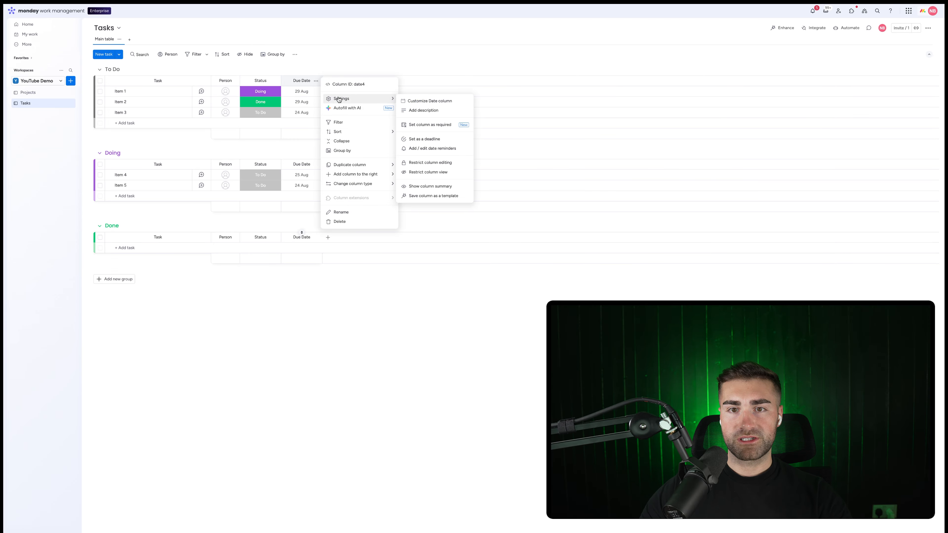
{"action": "left_click", "coordinate": [416, 137]}
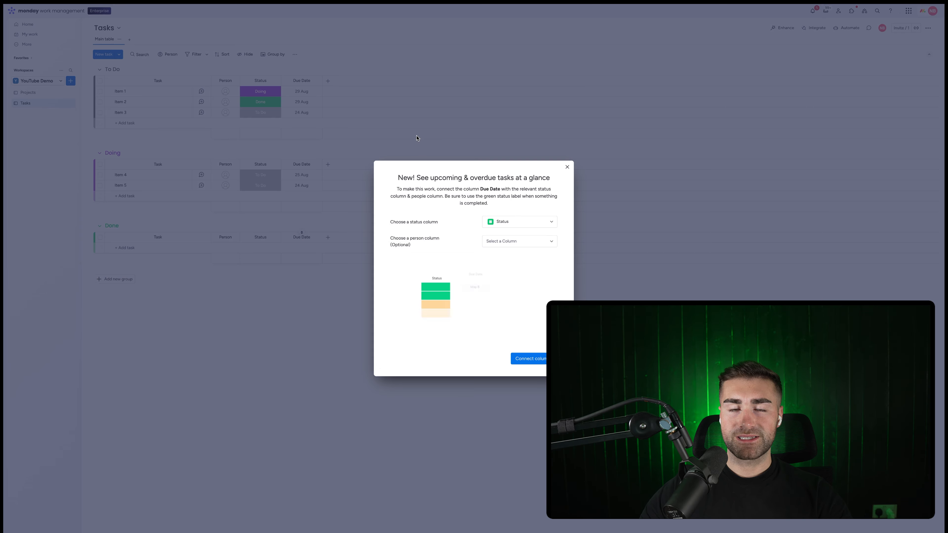
{"action": "left_click", "coordinate": [508, 244]}
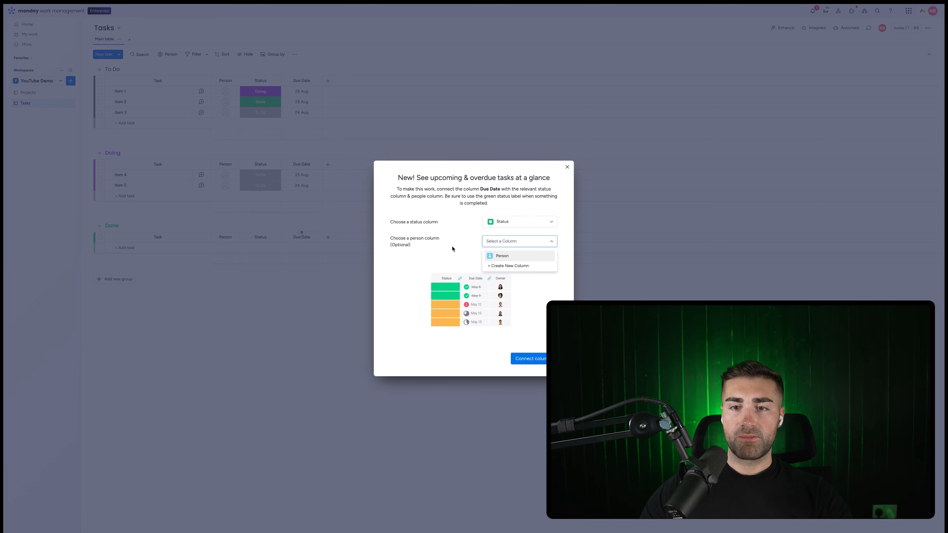
{"action": "left_click", "coordinate": [502, 257]}
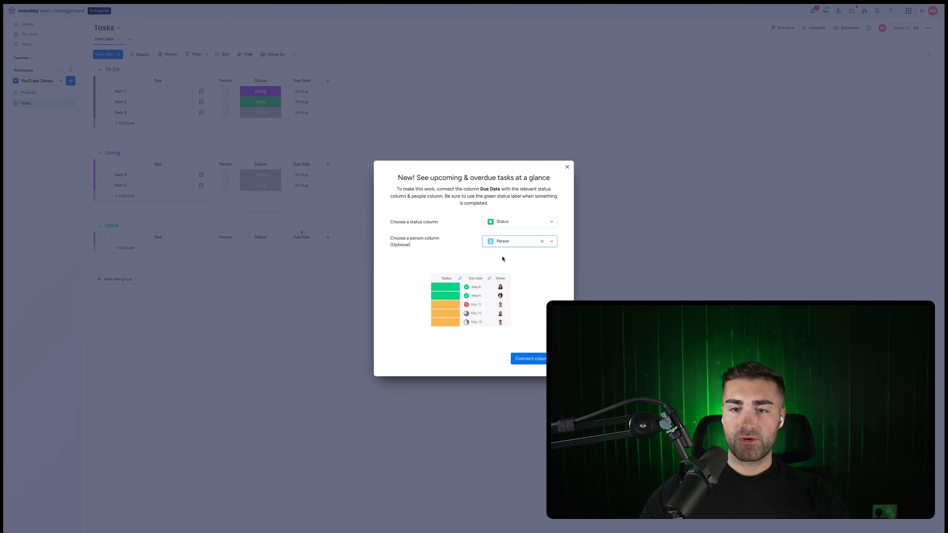
{"action": "left_click", "coordinate": [529, 359]}
Assign one suggested person to Item 1 and a different suggested person to Item 2.
{"action": "left_click", "coordinate": [231, 90]}
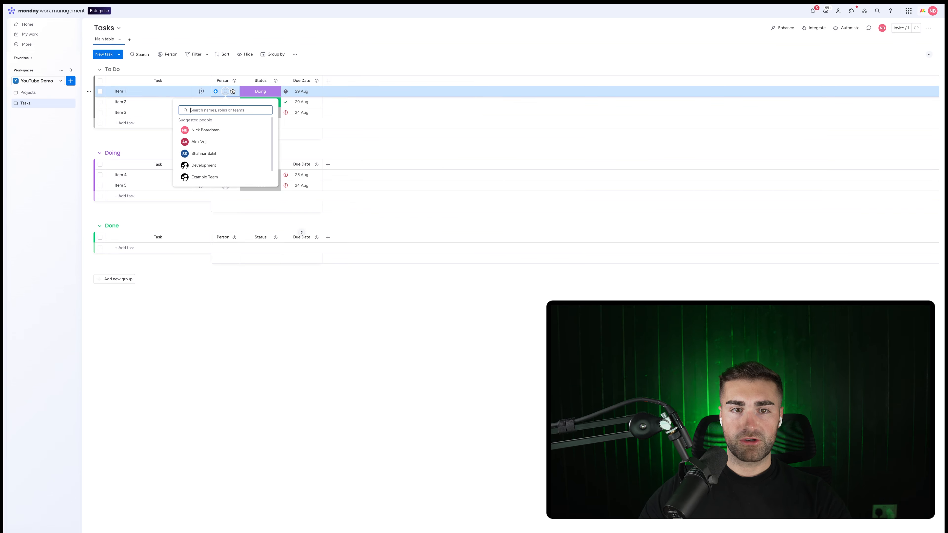
{"action": "left_click", "coordinate": [207, 131]}
{"action": "left_click", "coordinate": [226, 101]}
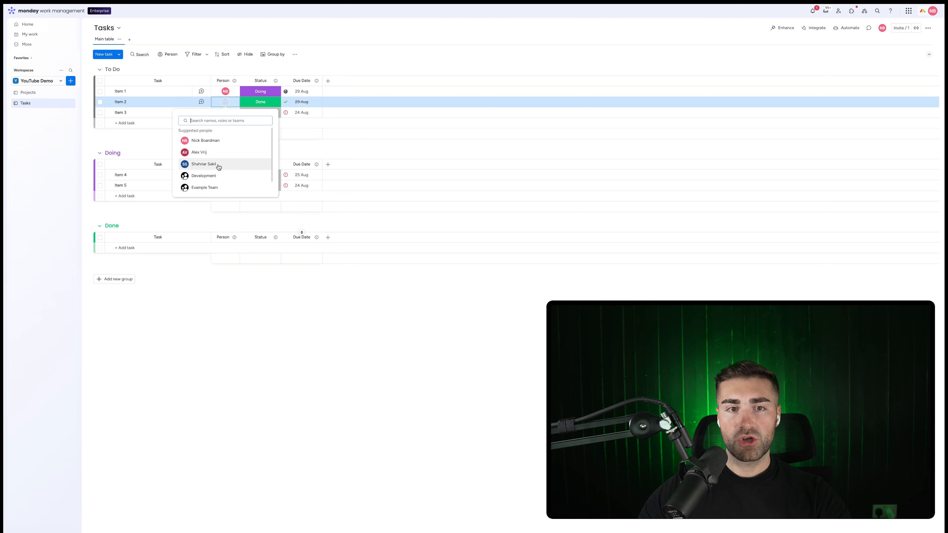
{"action": "left_click", "coordinate": [211, 153]}
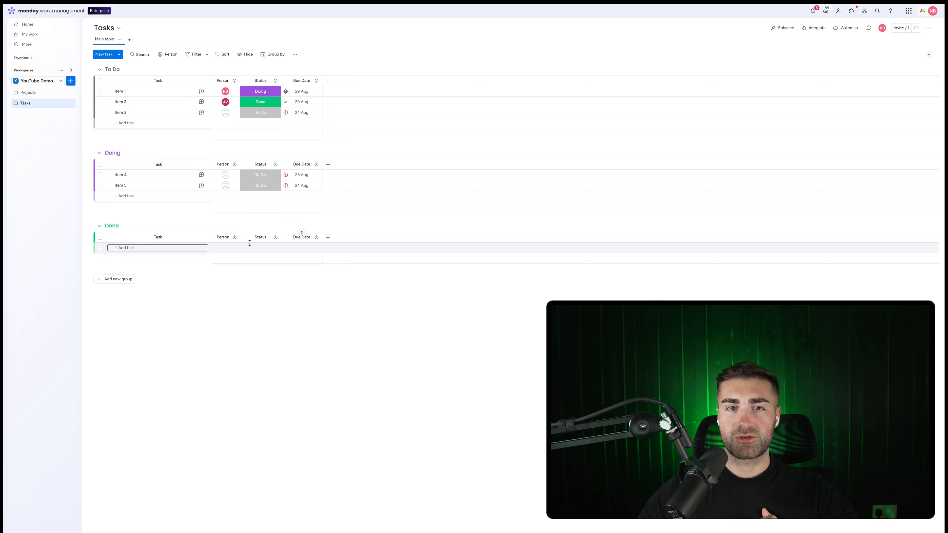
Add a long text column after Due Date and name it Task Description.
{"action": "left_click", "coordinate": [328, 81]}
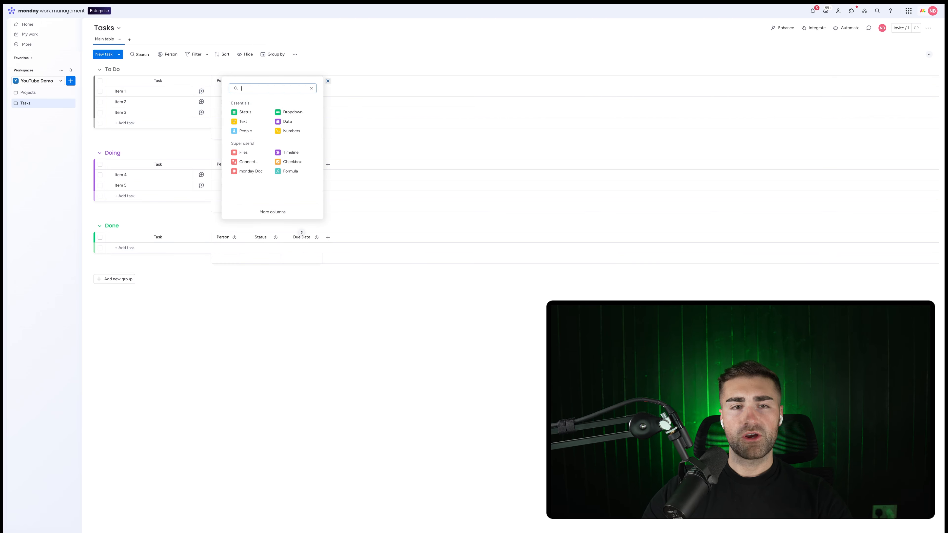
{"action": "left_click", "coordinate": [243, 121]}
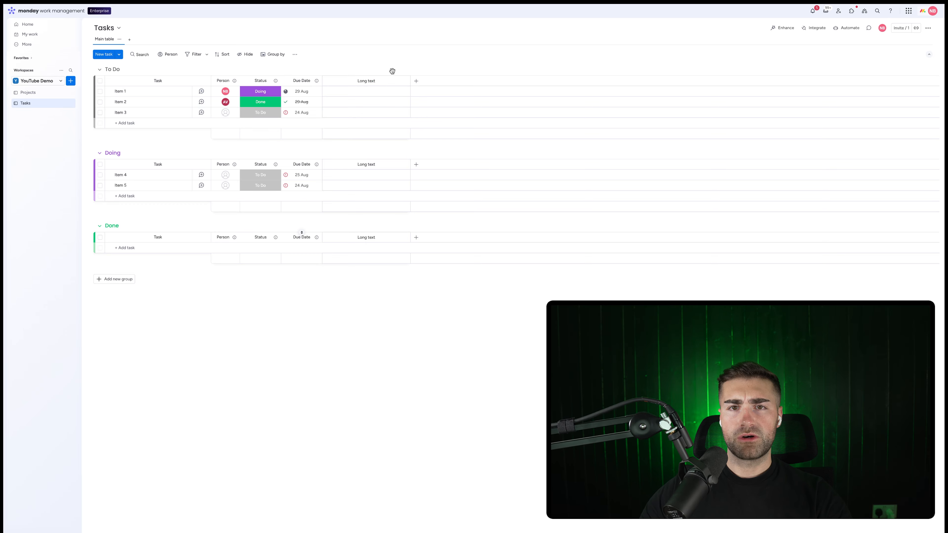
{"action": "left_click", "coordinate": [366, 81]}
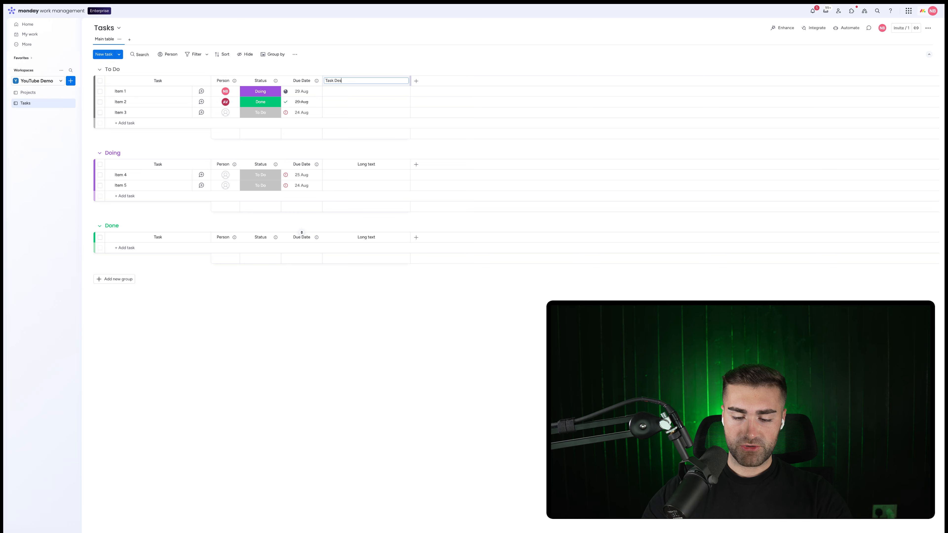
{"action": "type", "text": "Task Description"}
{"action": "key", "text": "Return"}
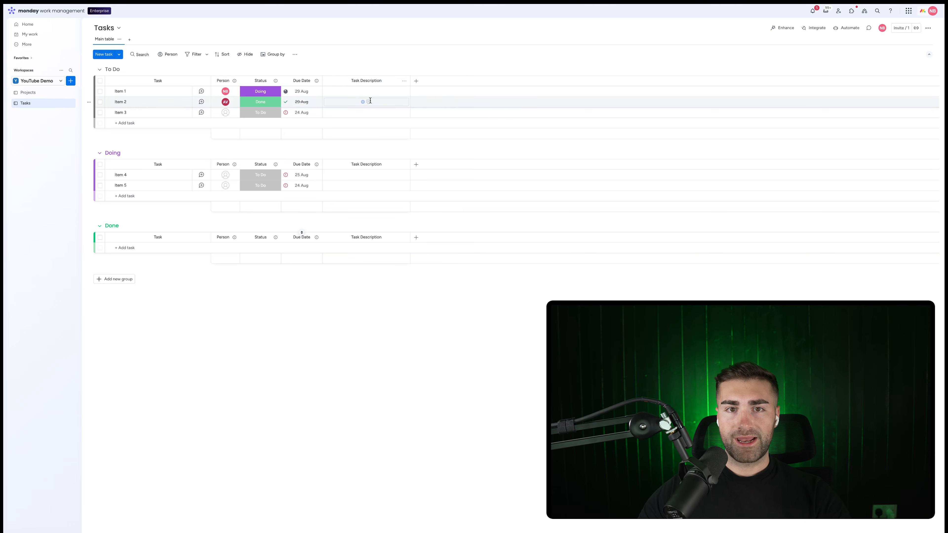
Add a connect boards column after Task Description with a two-way connection to the Projects board, and rename it Project.
{"action": "left_click", "coordinate": [416, 81]}
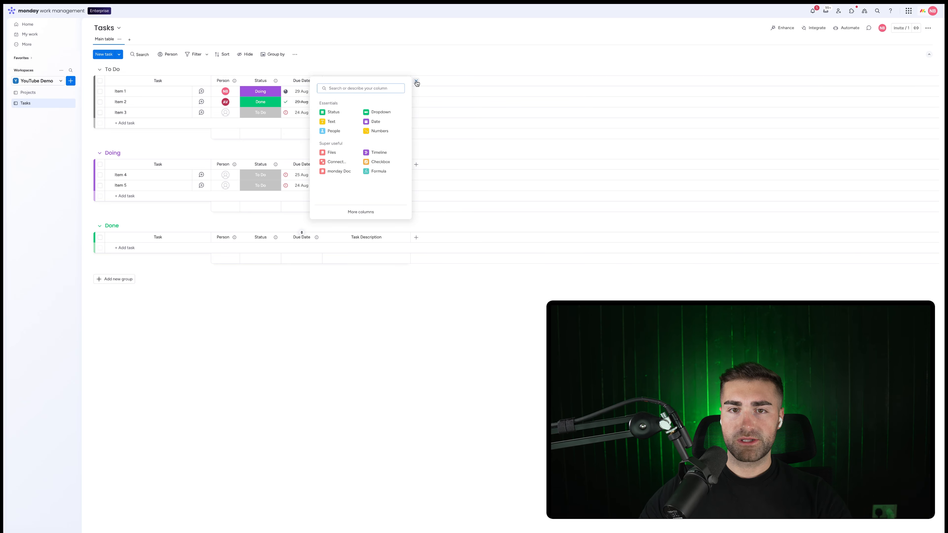
{"action": "left_click", "coordinate": [409, 70]}
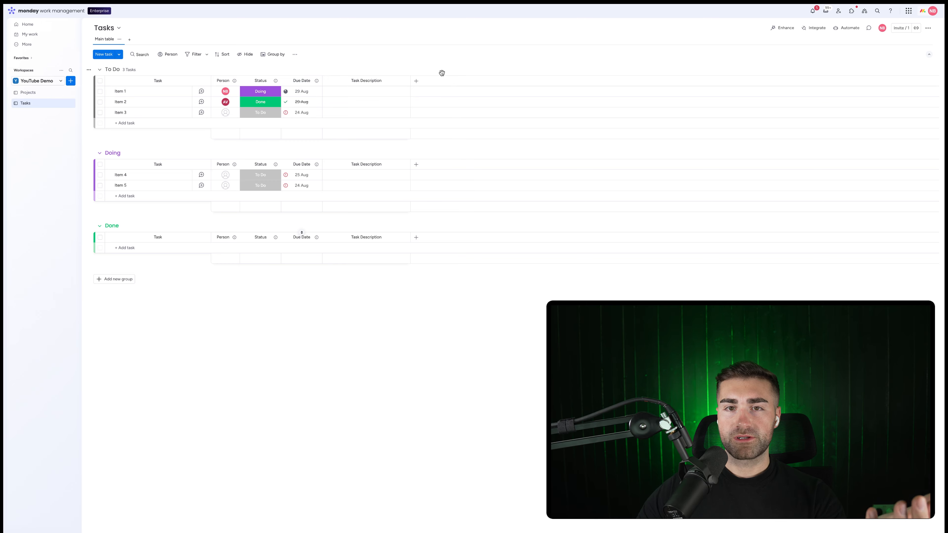
{"action": "left_click", "coordinate": [416, 80]}
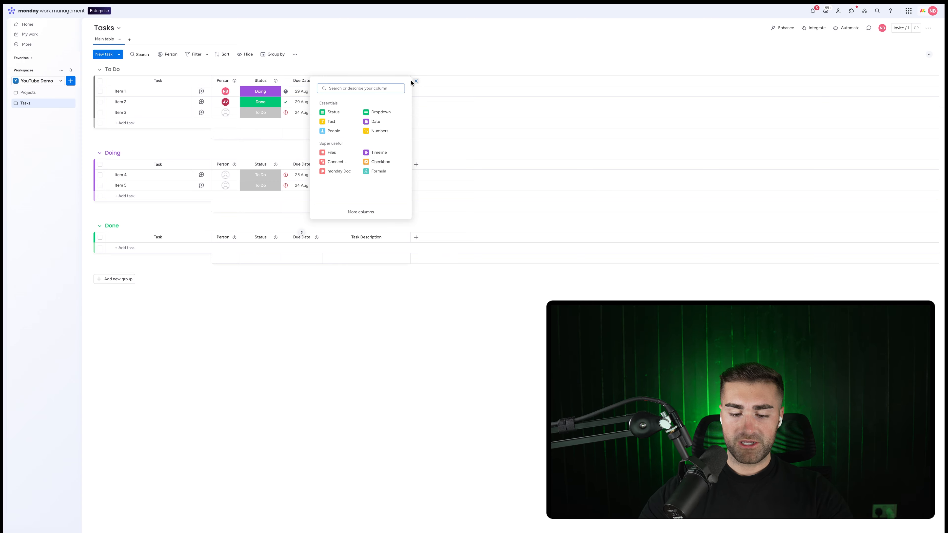
{"action": "type", "text": "connect"}
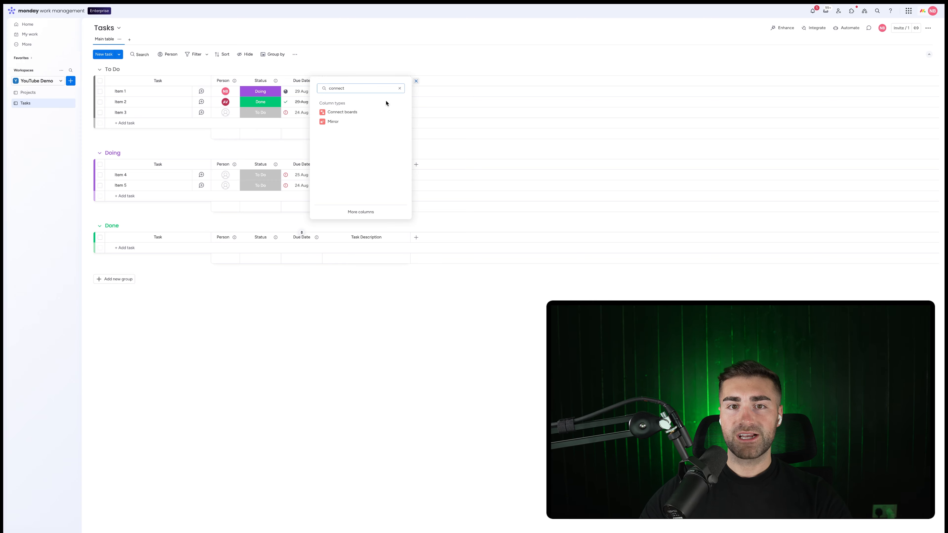
{"action": "left_click", "coordinate": [366, 112]}
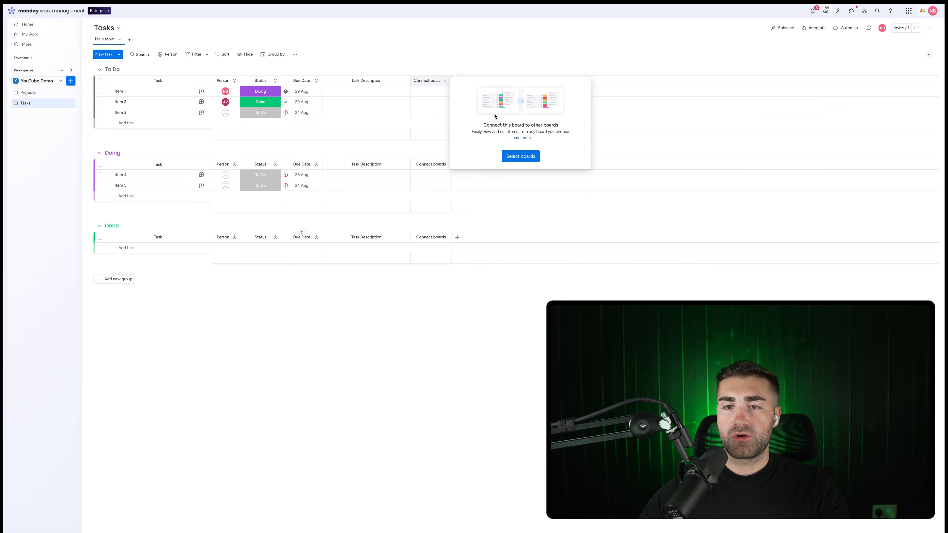
{"action": "left_click", "coordinate": [520, 156]}
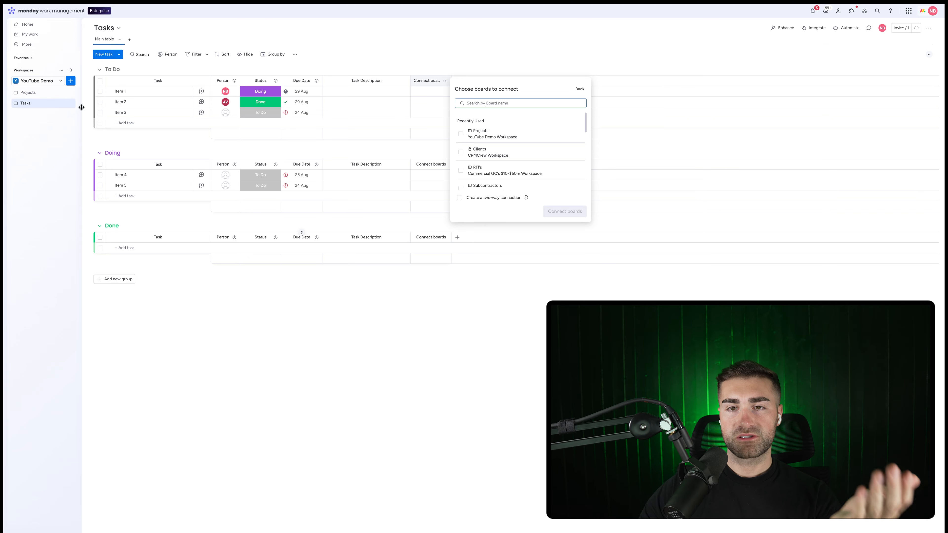
{"action": "left_click", "coordinate": [474, 138]}
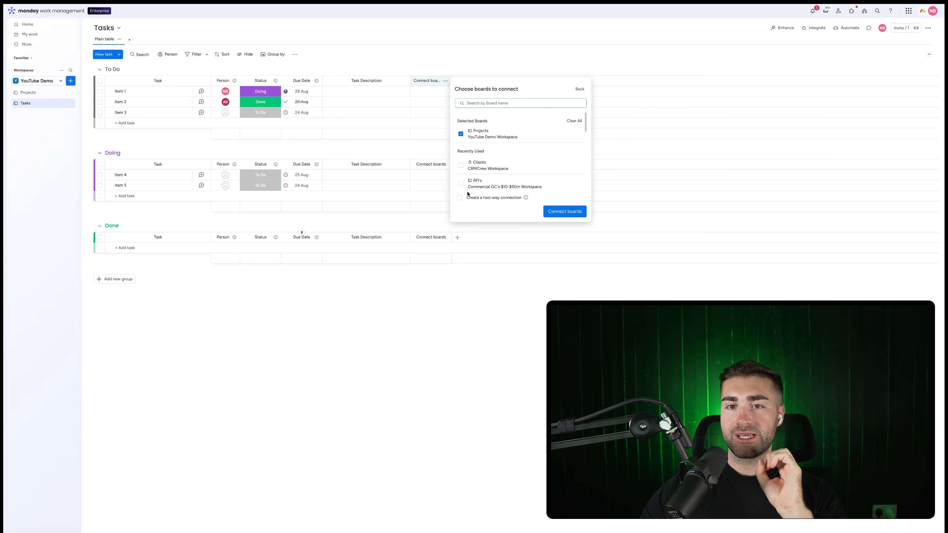
{"action": "left_click", "coordinate": [556, 212]}
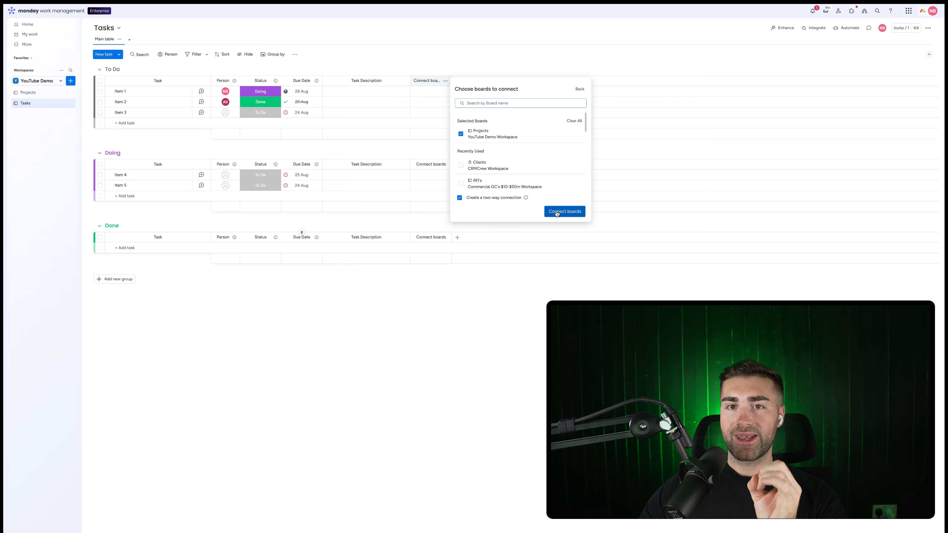
{"action": "left_click", "coordinate": [453, 58]}
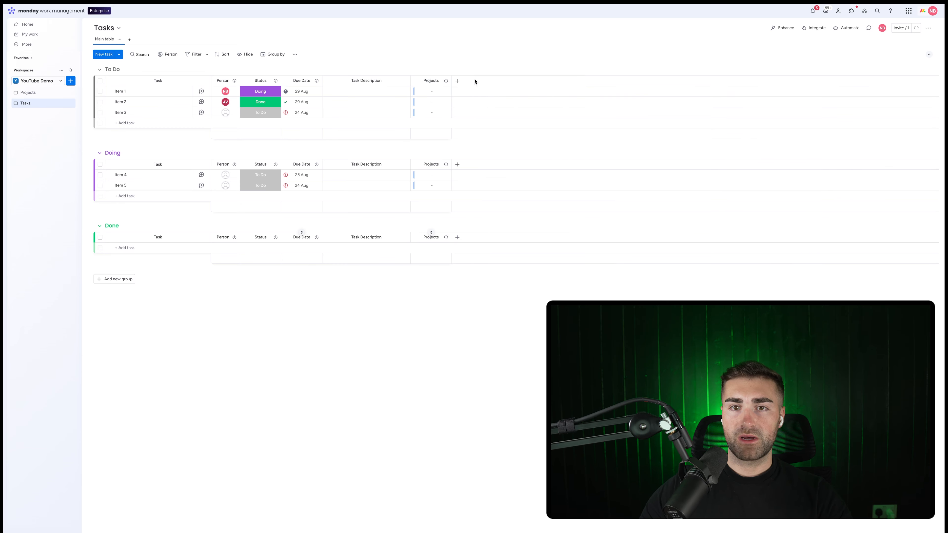
{"action": "left_click", "coordinate": [430, 80]}
{"action": "key", "text": "BackSpace"}
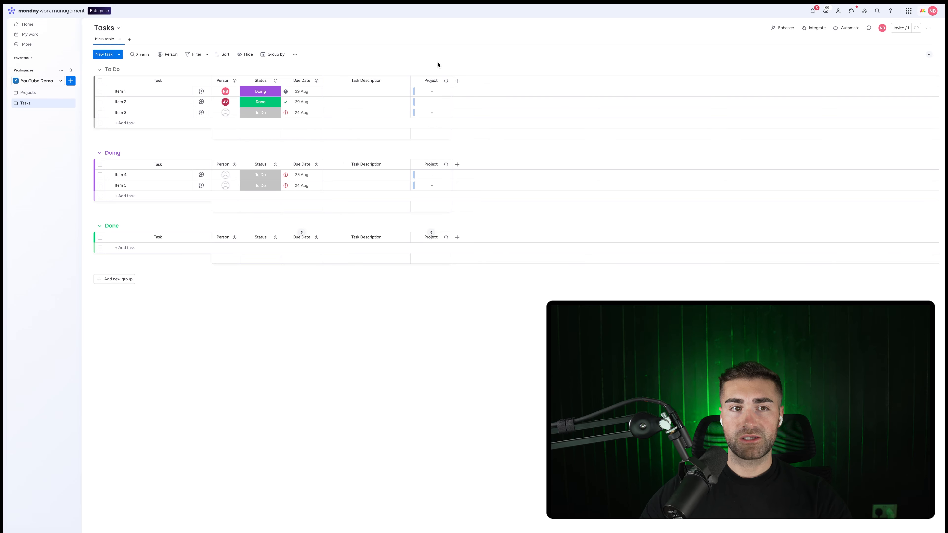
On the Projects board, rename the "link to Tasks" column to Tasks.
{"action": "left_click", "coordinate": [36, 94]}
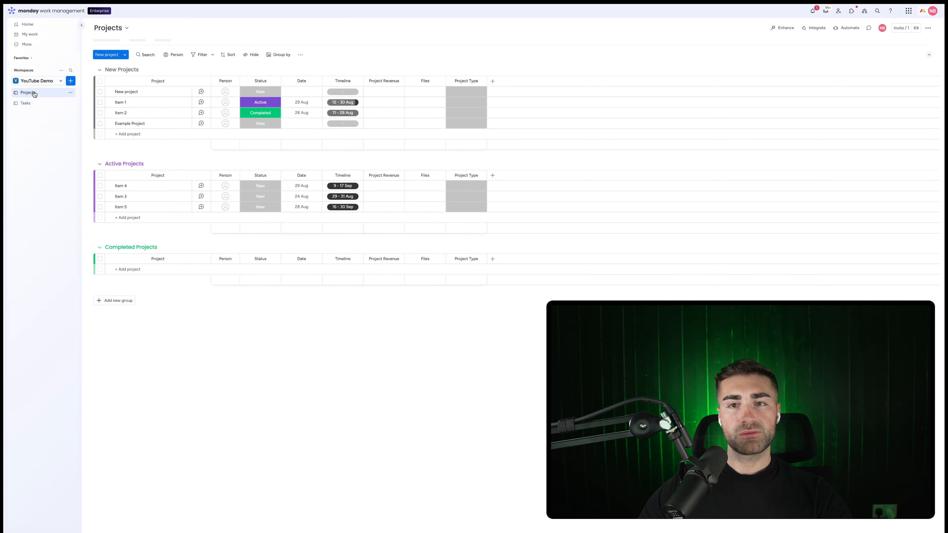
{"action": "left_click", "coordinate": [522, 80]}
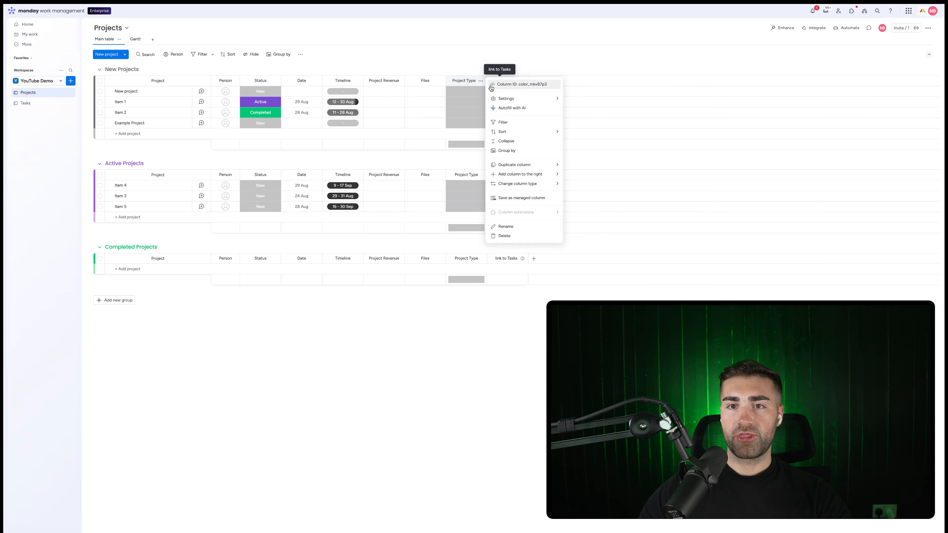
{"action": "mouse_move", "coordinate": [508, 100]}
{"action": "left_click", "coordinate": [592, 163]}
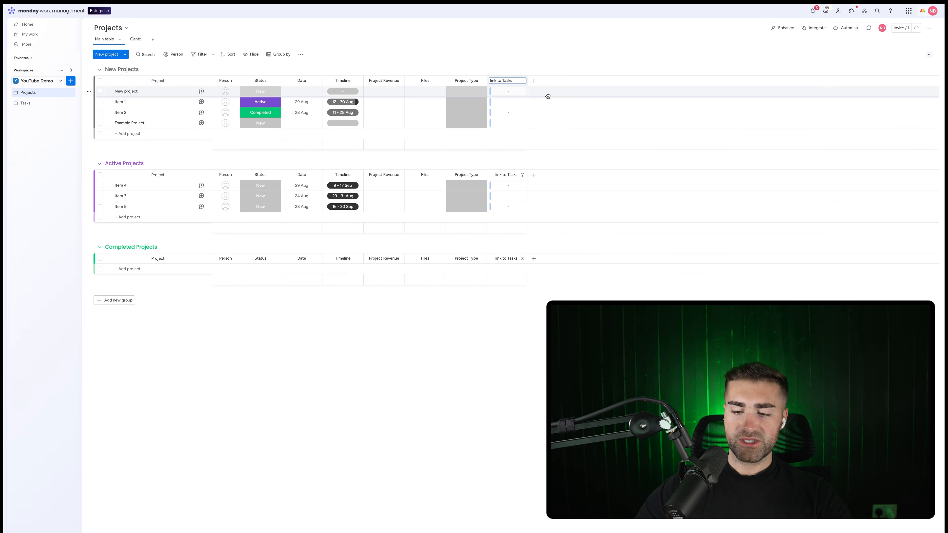
{"action": "left_click", "coordinate": [532, 68]}
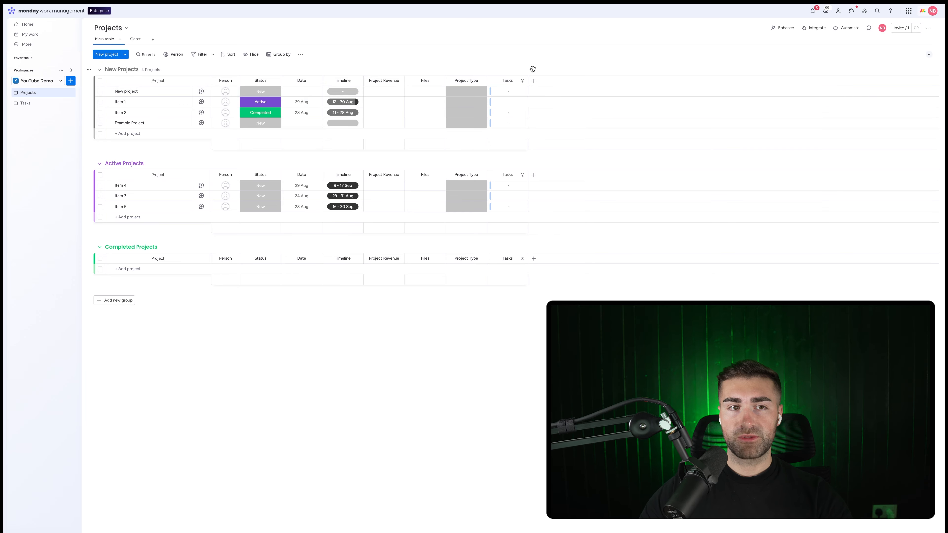
On the Tasks board, link Item 1, Item 2 and Item 3 to New project in the Project column.
{"action": "left_click", "coordinate": [49, 104]}
{"action": "left_click", "coordinate": [417, 92]}
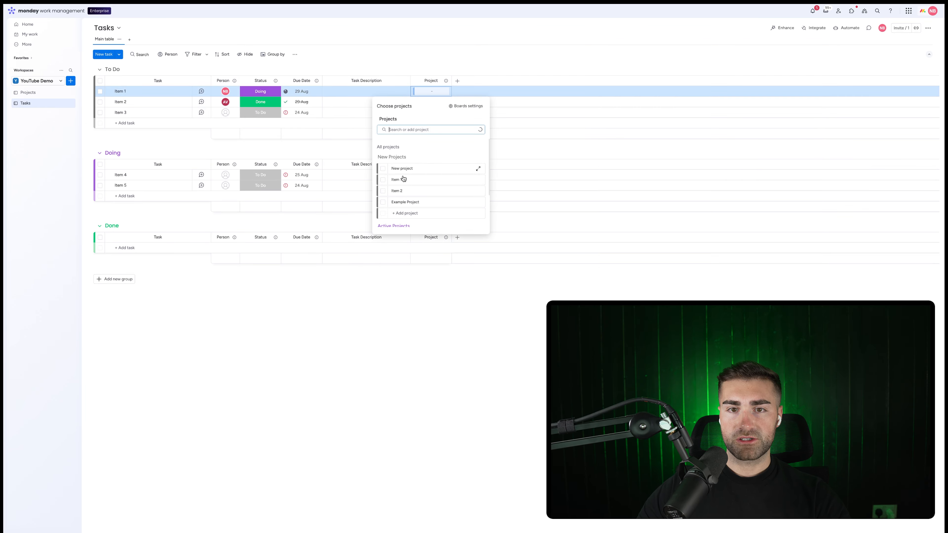
{"action": "left_click", "coordinate": [384, 172]}
{"action": "left_click", "coordinate": [413, 102]}
{"action": "left_click", "coordinate": [413, 102]}
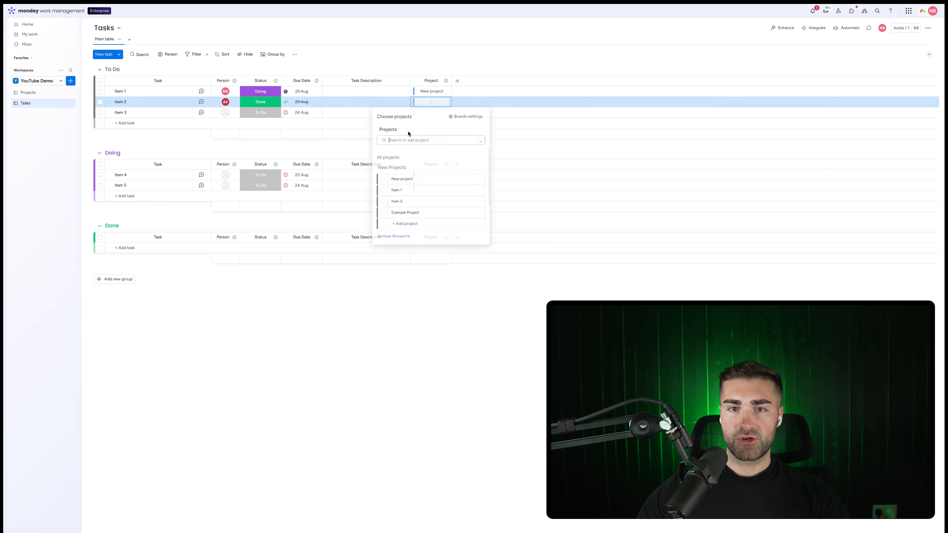
{"action": "left_click", "coordinate": [383, 180]}
{"action": "left_click", "coordinate": [413, 113]}
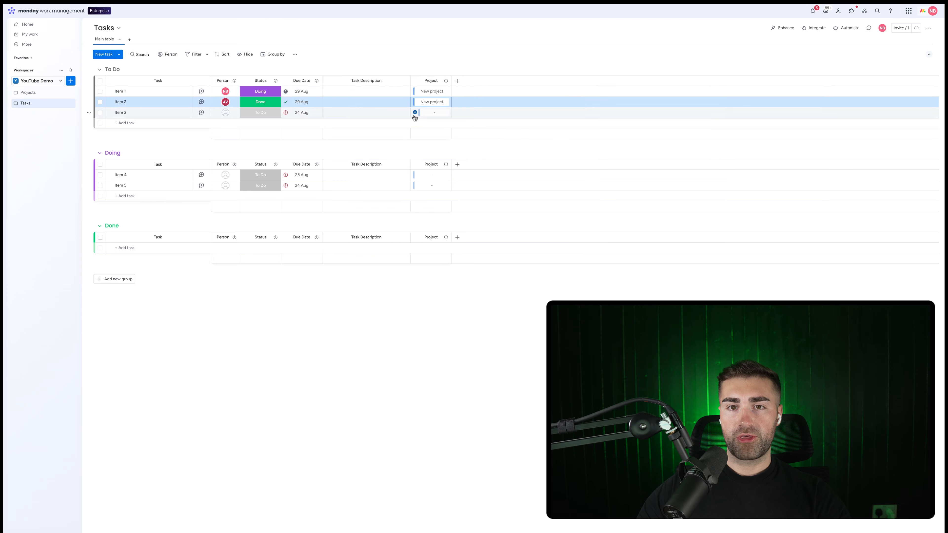
{"action": "left_click", "coordinate": [414, 113]}
{"action": "left_click", "coordinate": [385, 190]}
{"action": "left_click", "coordinate": [430, 69]}
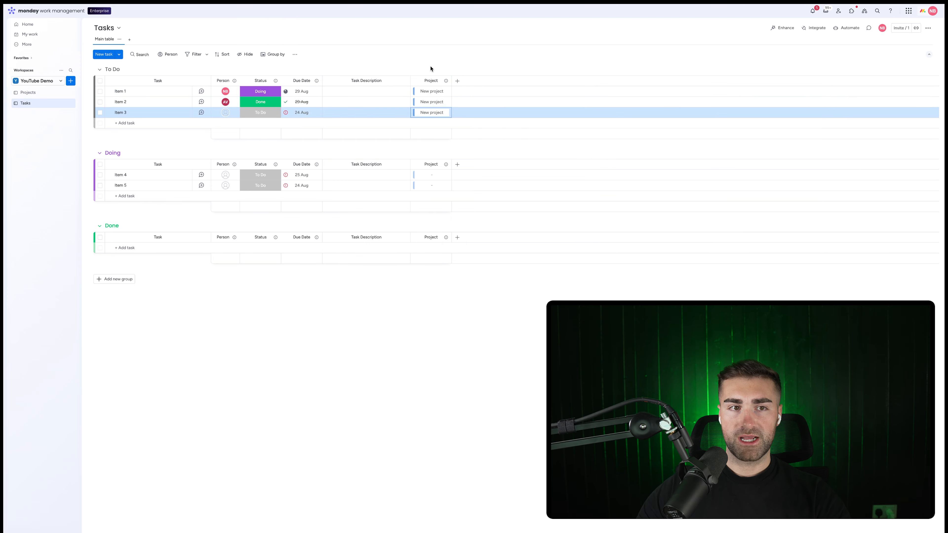
Add a mirror column to the Projects board that shows the Status of the connected tasks.
{"action": "left_click", "coordinate": [30, 93]}
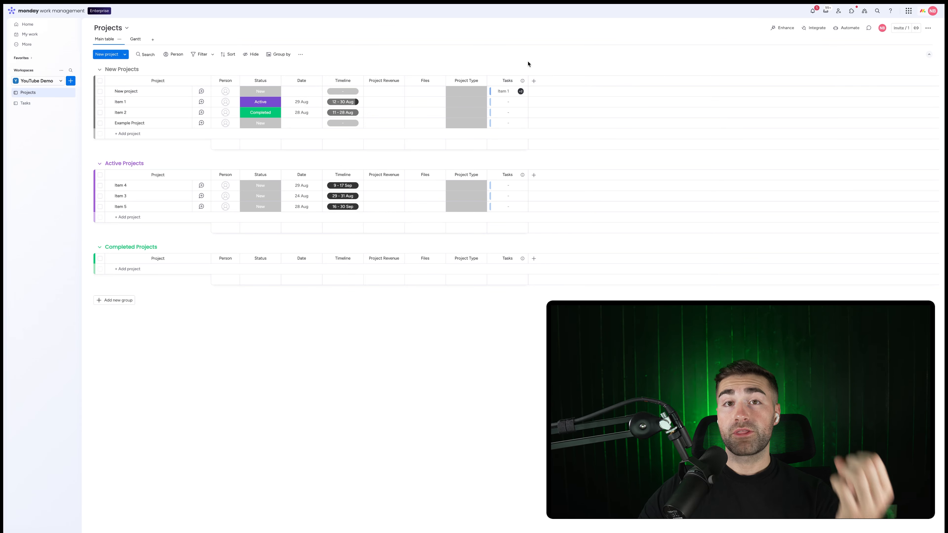
{"action": "left_click", "coordinate": [534, 81]}
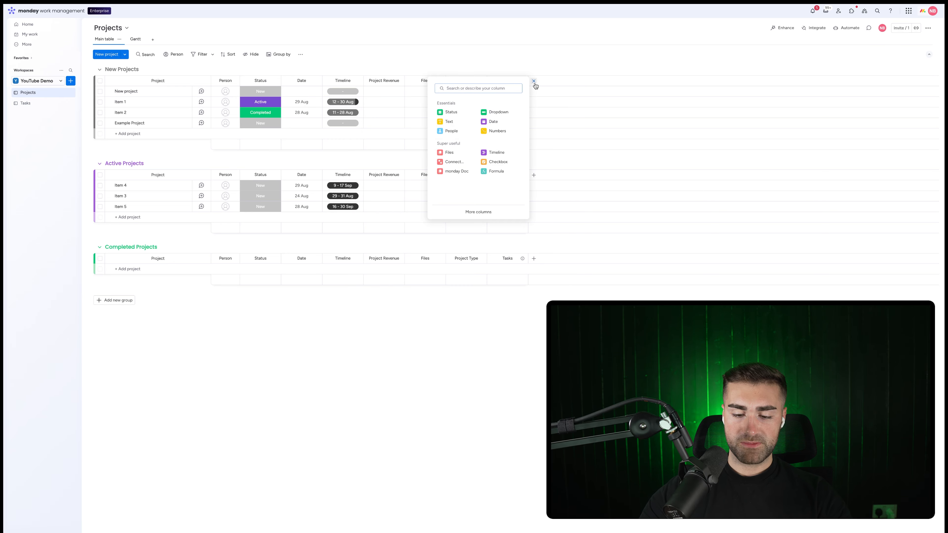
{"action": "type", "text": "mirror"}
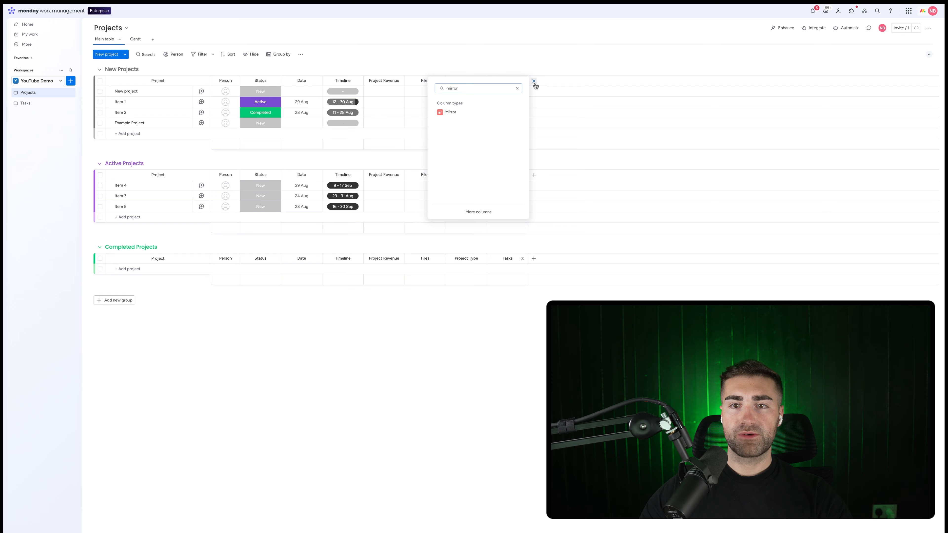
{"action": "left_click", "coordinate": [488, 112]}
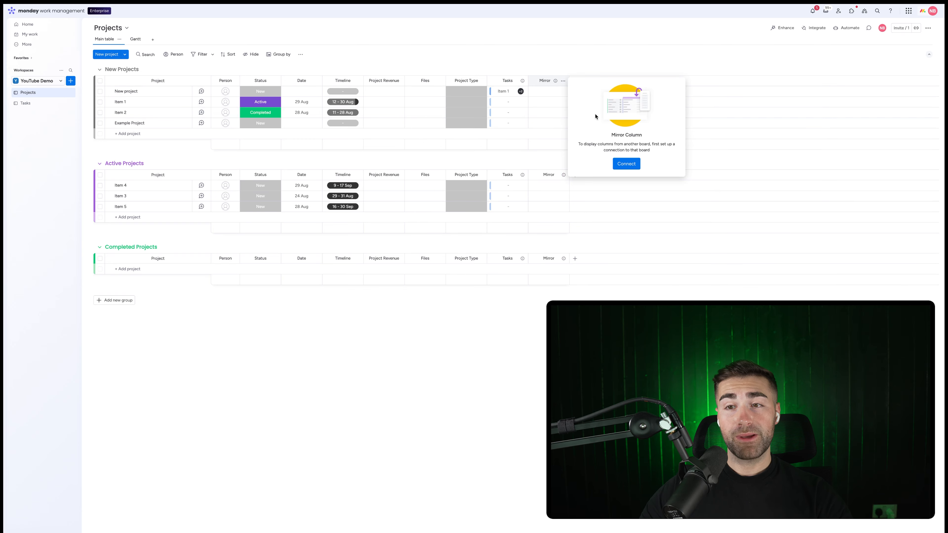
{"action": "left_click", "coordinate": [627, 164]}
{"action": "left_click", "coordinate": [596, 98]}
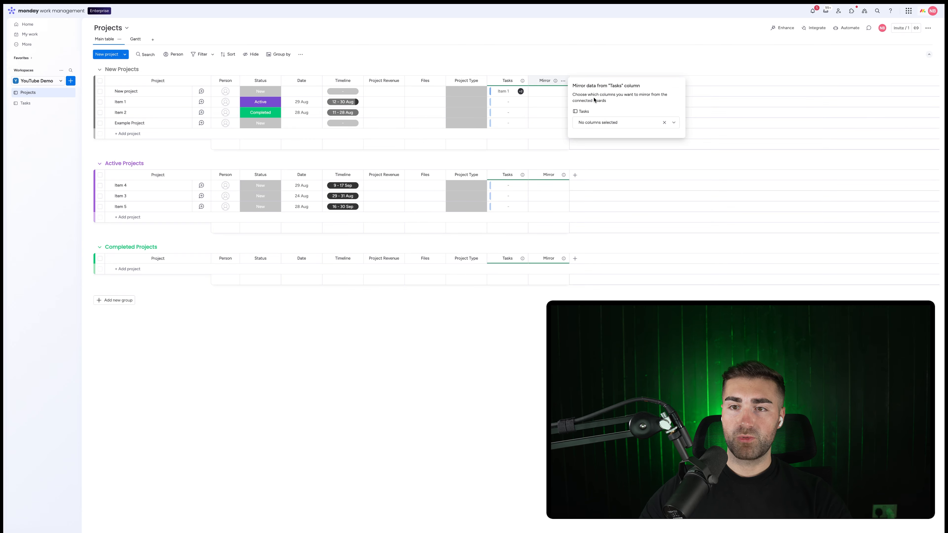
{"action": "left_click", "coordinate": [599, 123]}
{"action": "left_click", "coordinate": [594, 168]}
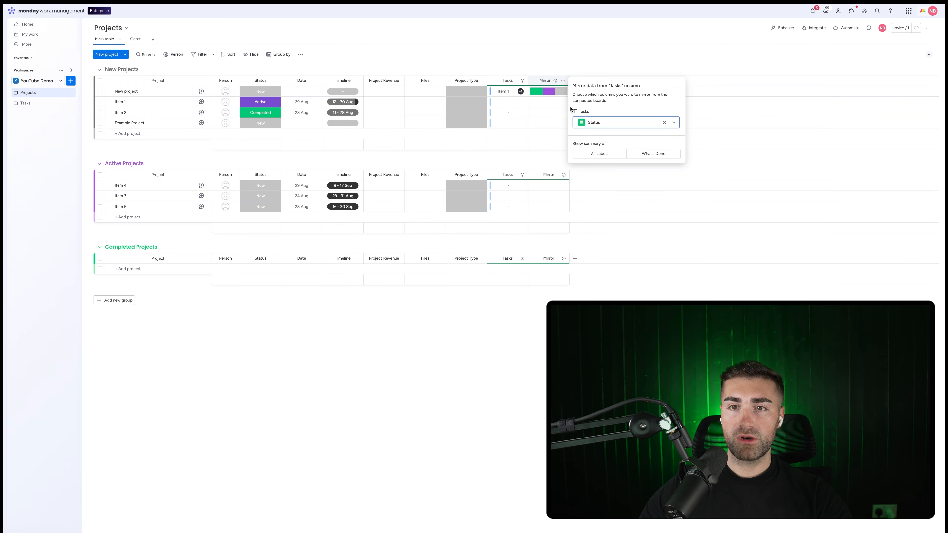
Rename the mirror column to Task Status and move it directly after the Status column.
{"action": "left_click", "coordinate": [556, 58]}
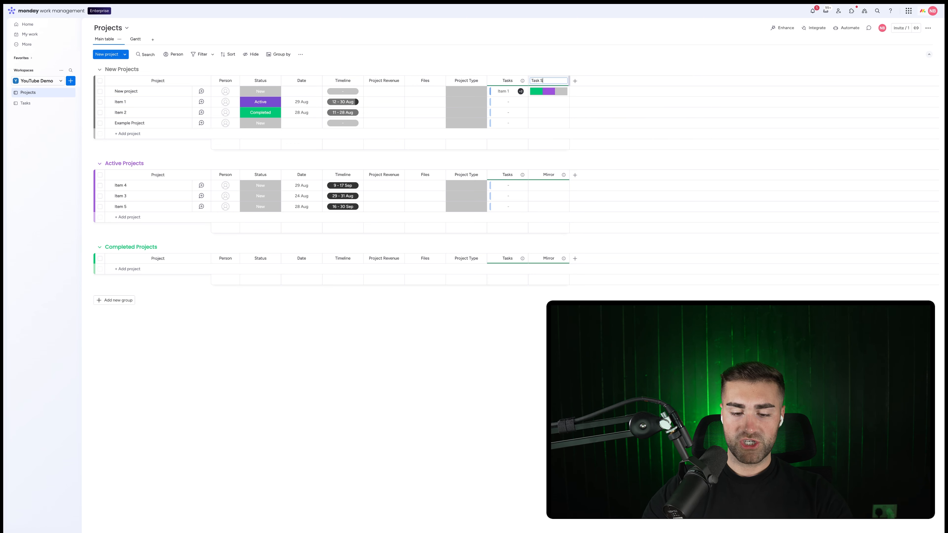
{"action": "key", "text": "Return"}
{"action": "left_click_drag", "start_coordinate": [541, 80], "coordinate": [316, 81]}
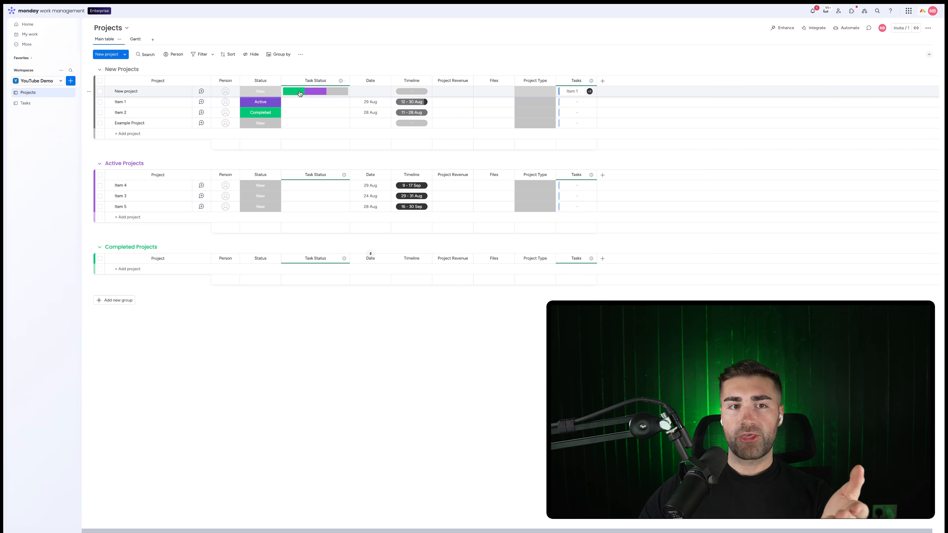
{"action": "mouse_move", "coordinate": [317, 94]}
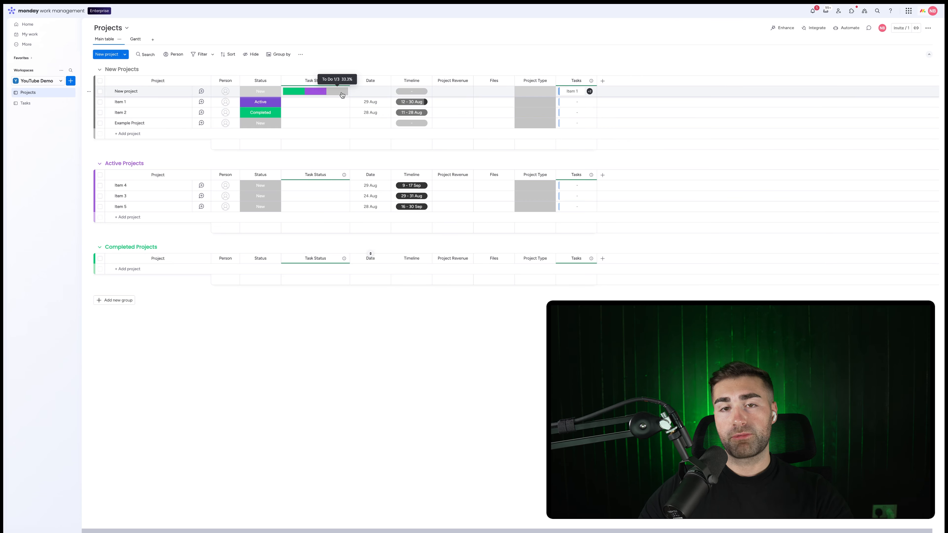
Set Item 1's status to Done on the Tasks board and return to the Projects board to check Task Status.
{"action": "left_click", "coordinate": [25, 103]}
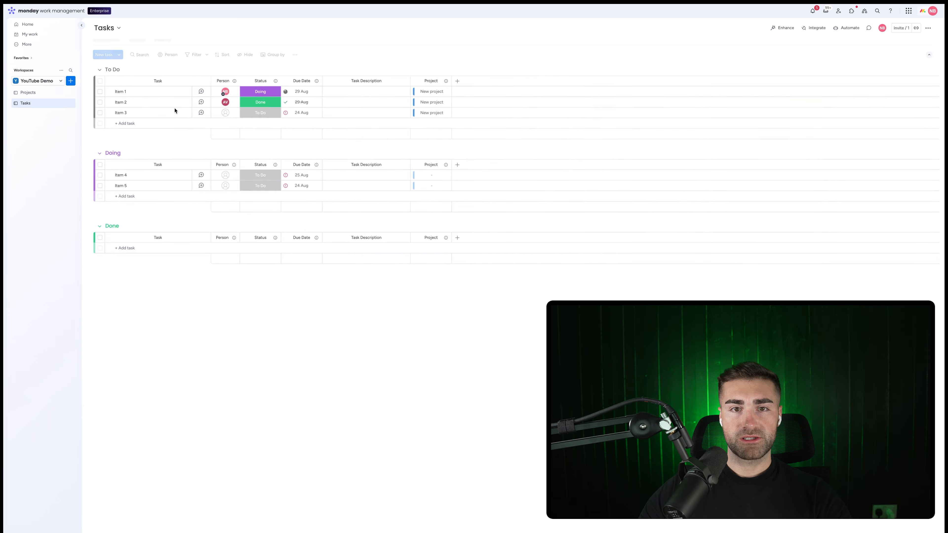
{"action": "left_click", "coordinate": [260, 91]}
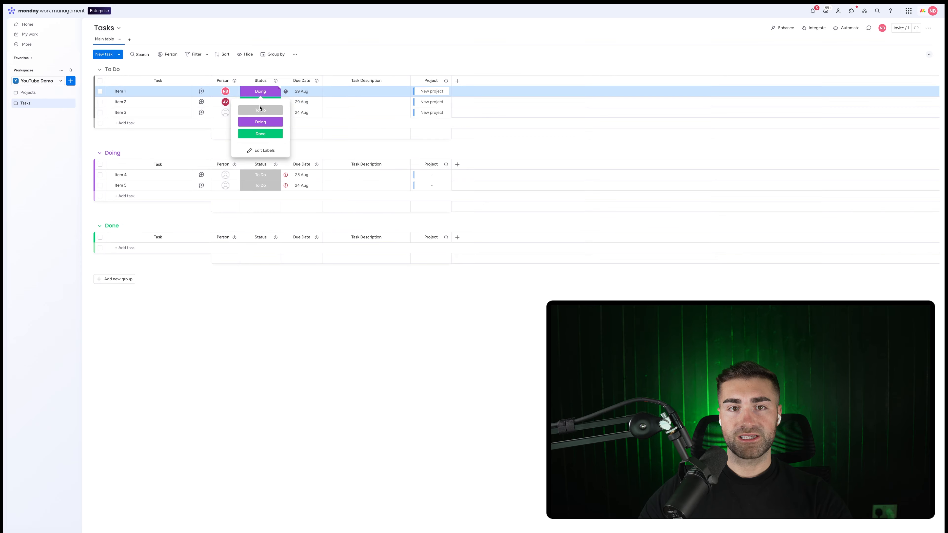
{"action": "left_click", "coordinate": [262, 134]}
{"action": "left_click", "coordinate": [28, 93]}
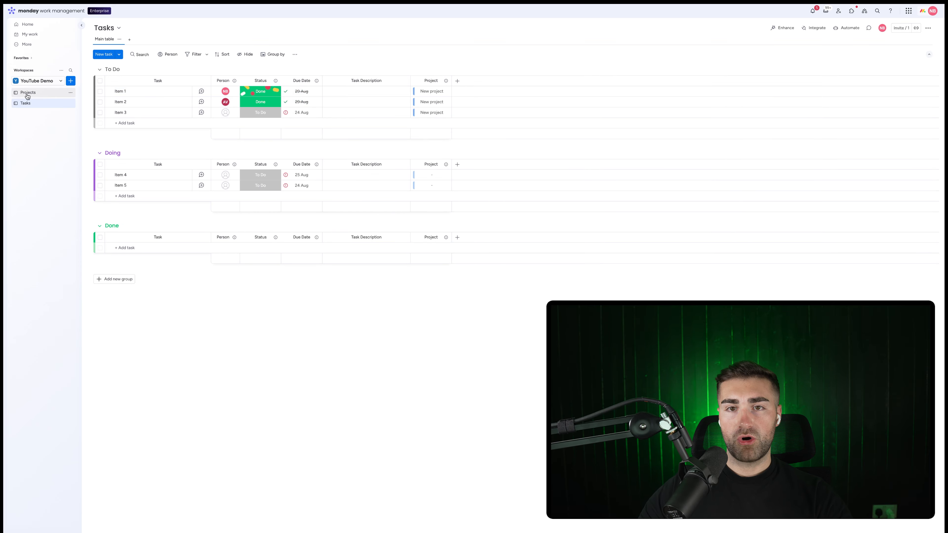
Add a mirror column to the Tasks board that shows the Files column of the connected projects.
{"action": "left_click", "coordinate": [26, 103]}
{"action": "left_click", "coordinate": [457, 81]}
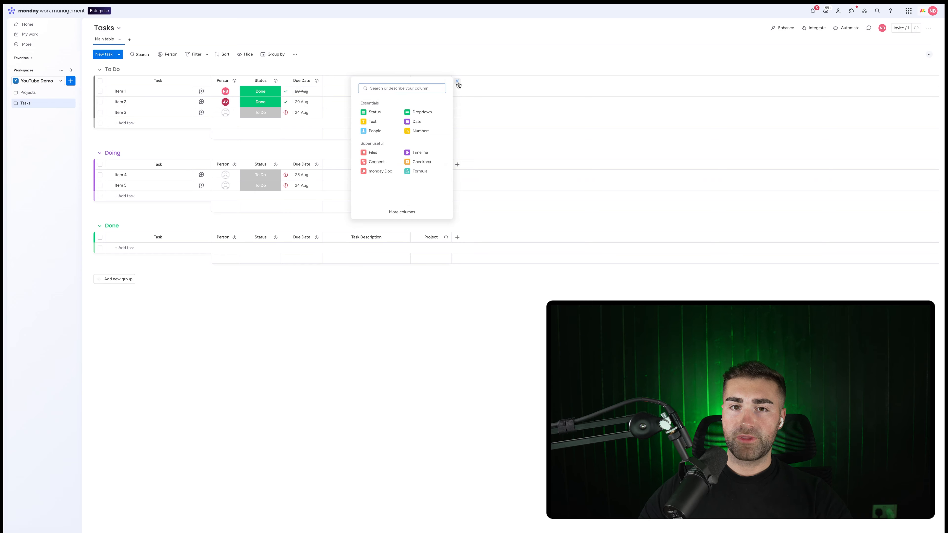
{"action": "type", "text": "mirror"}
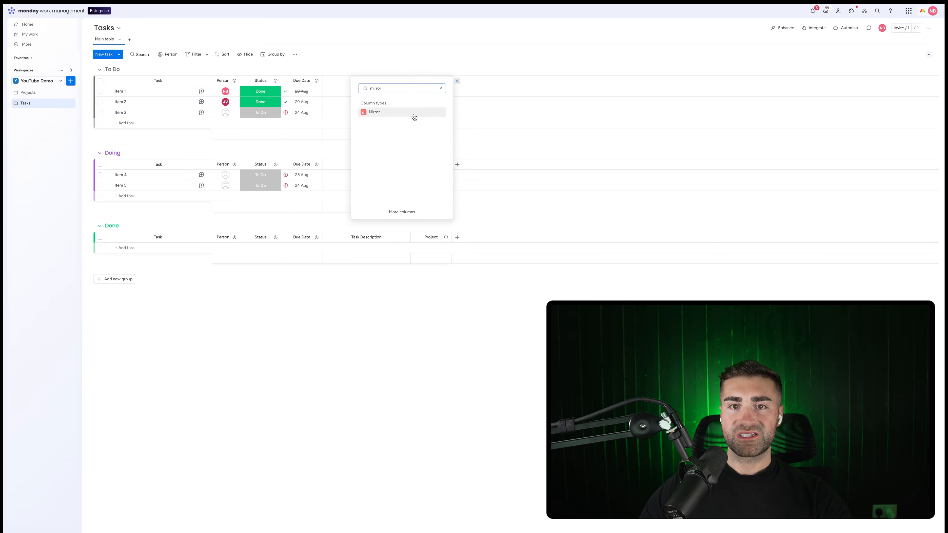
{"action": "left_click", "coordinate": [414, 117]}
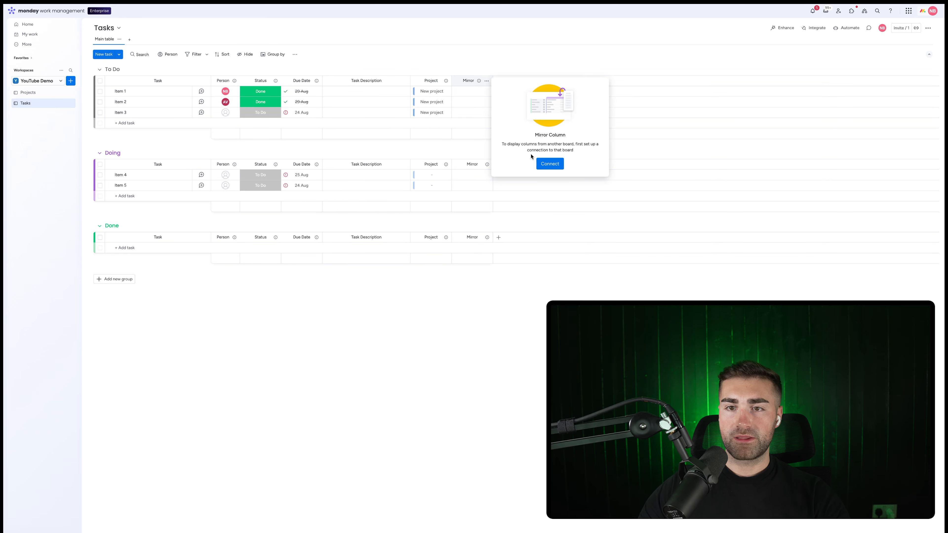
{"action": "left_click", "coordinate": [546, 164]}
{"action": "left_click", "coordinate": [502, 98]}
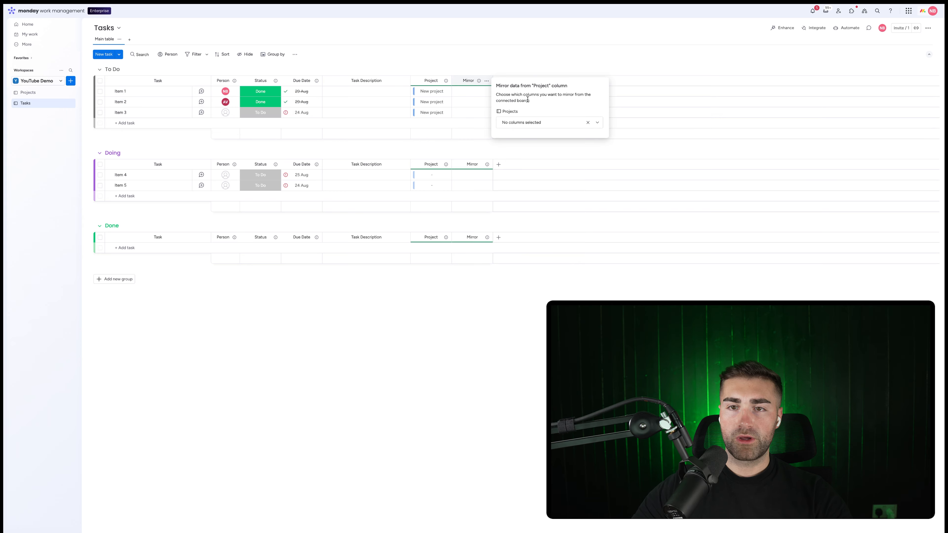
{"action": "left_click", "coordinate": [528, 125]}
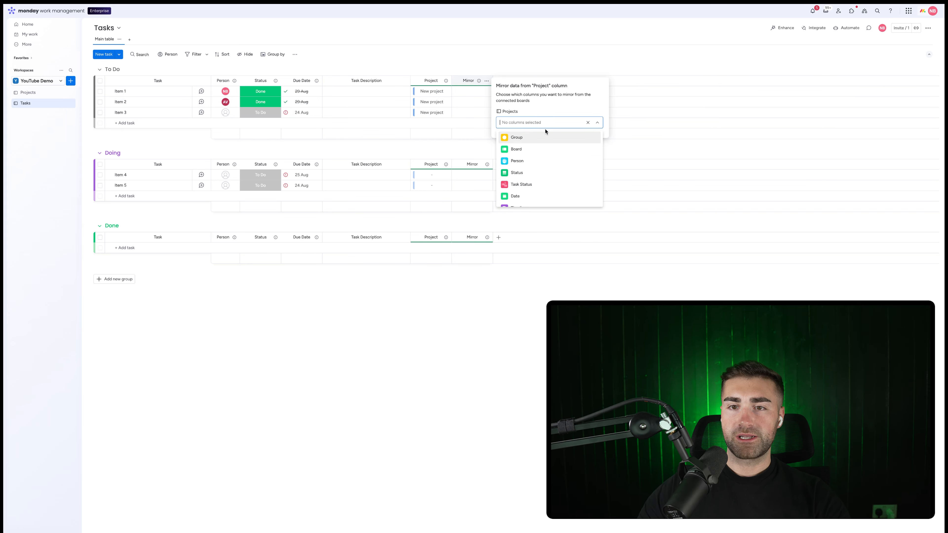
{"action": "scroll", "coordinate": [530, 157], "scroll_direction": "down", "scroll_amount": 1}
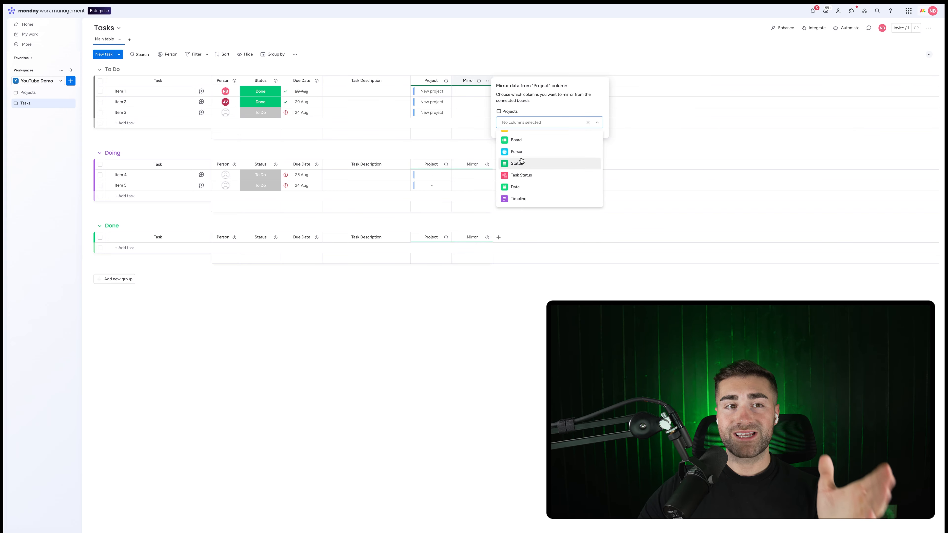
{"action": "scroll", "coordinate": [526, 165], "scroll_direction": "down", "scroll_amount": 2}
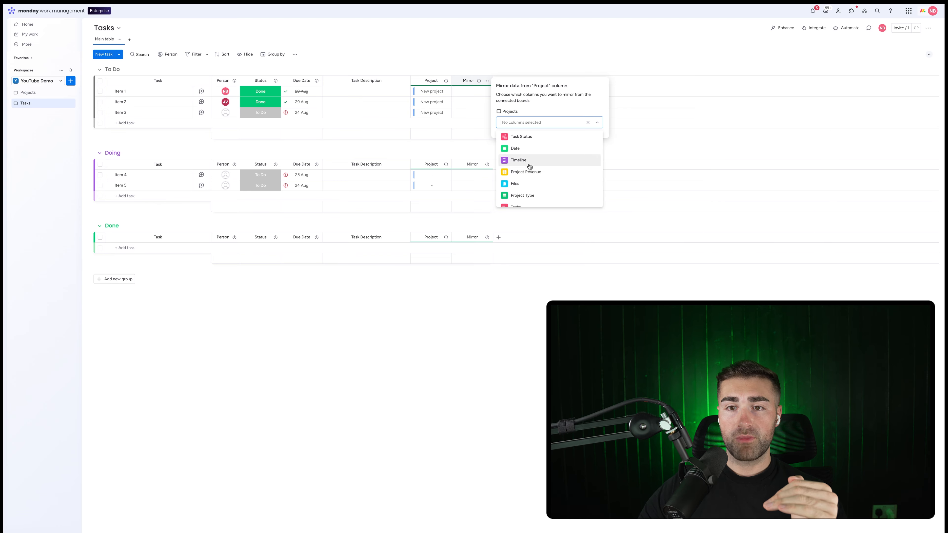
{"action": "left_click", "coordinate": [518, 183]}
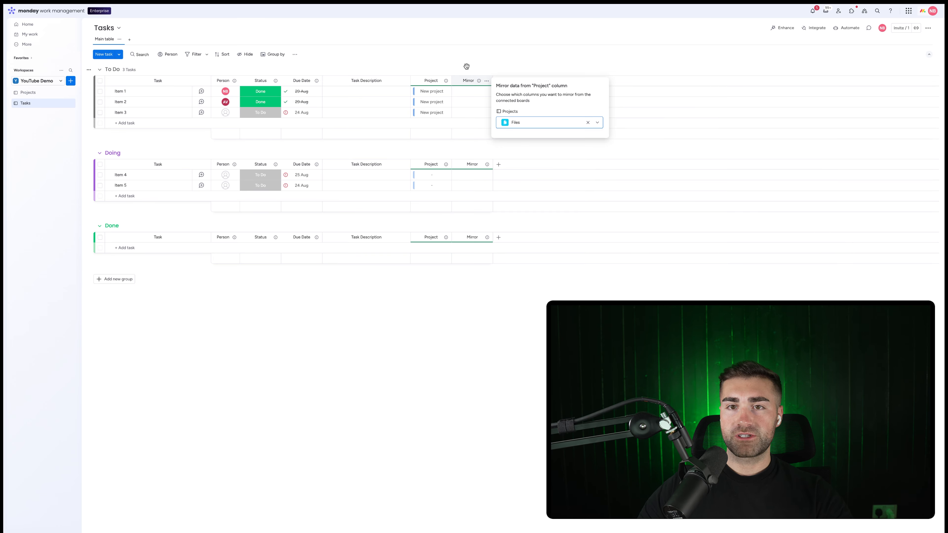
{"action": "left_click", "coordinate": [467, 66]}
Rename the new mirror column on the Tasks board to Project Files.
{"action": "left_click", "coordinate": [469, 80]}
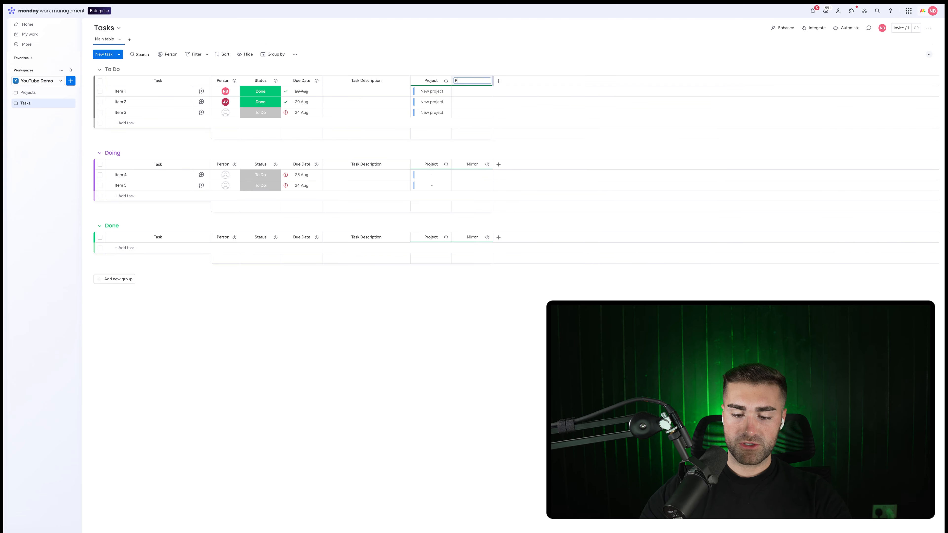
{"action": "type", "text": "t Files"}
{"action": "key", "text": "Return"}
{"action": "type", "text": "Projec"}
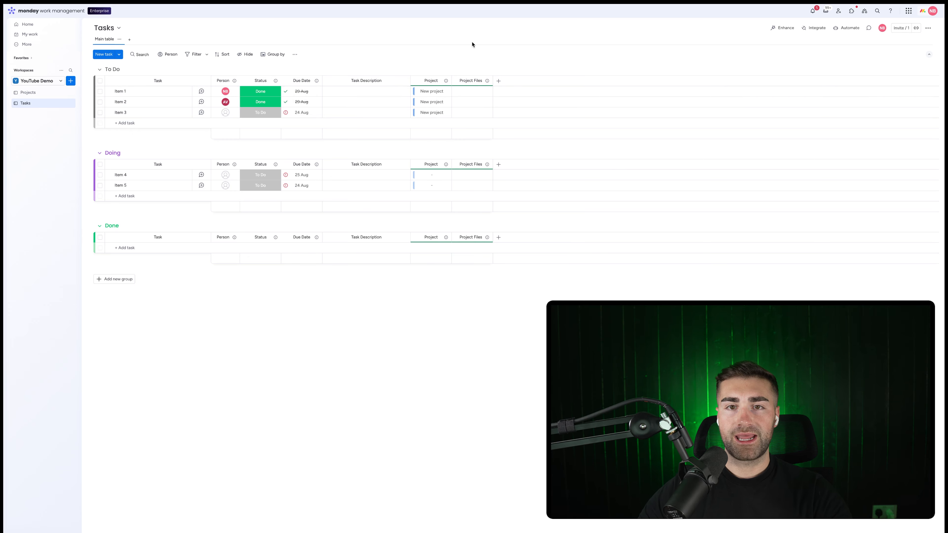
Add a task named Example Task to the To Do group.
{"action": "left_click", "coordinate": [144, 127]}
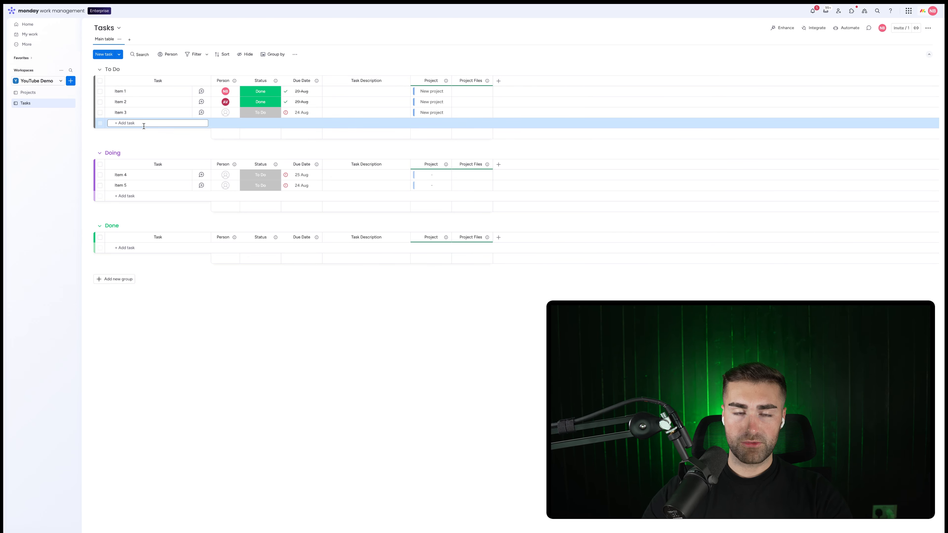
{"action": "type", "text": "Example Task"}
{"action": "key", "text": "Return"}
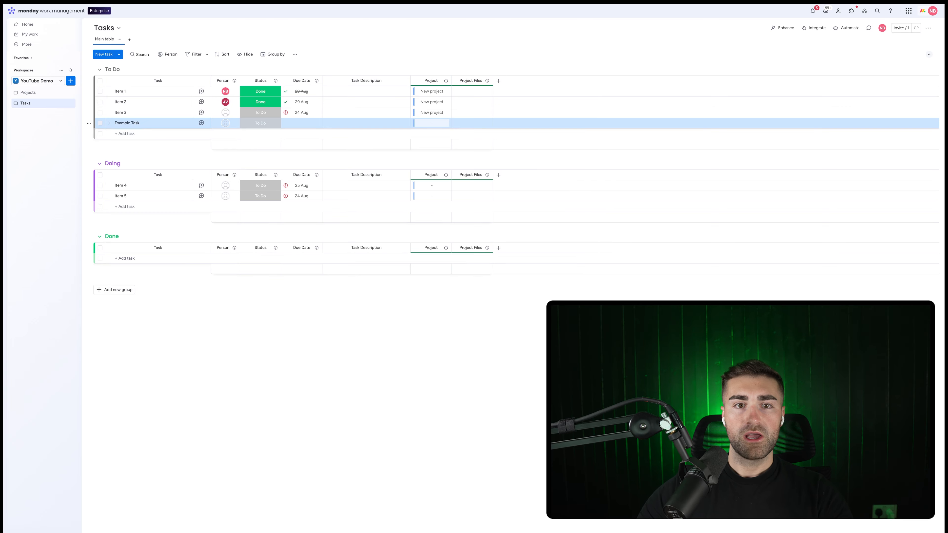
Assign Example Task to the first suggested person and set its due date to 31 August 2025.
{"action": "left_click", "coordinate": [225, 123]}
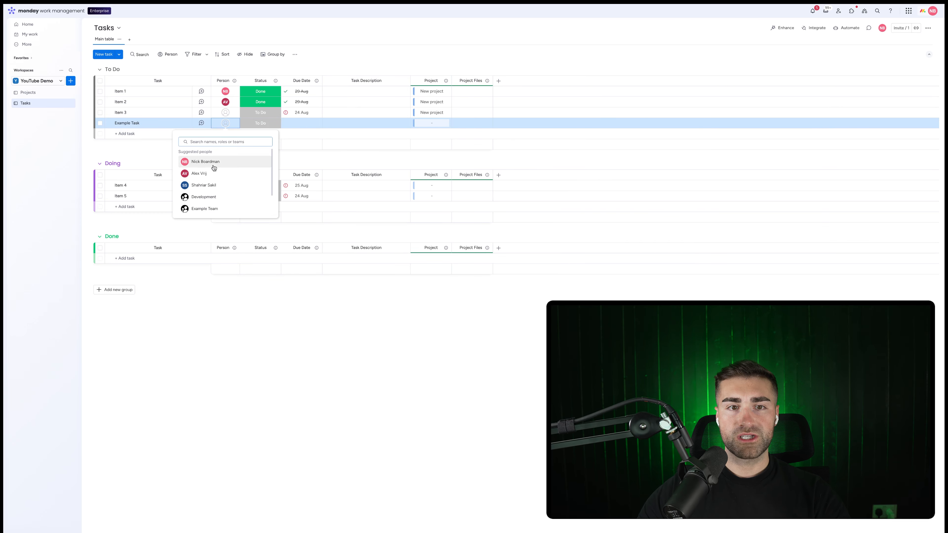
{"action": "left_click", "coordinate": [214, 165]}
{"action": "left_click", "coordinate": [301, 123]}
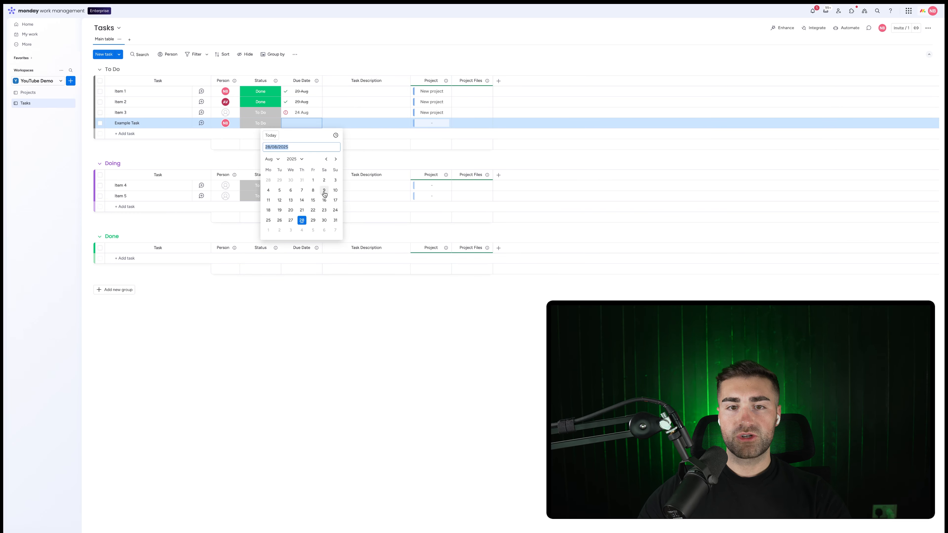
{"action": "left_click", "coordinate": [335, 221]}
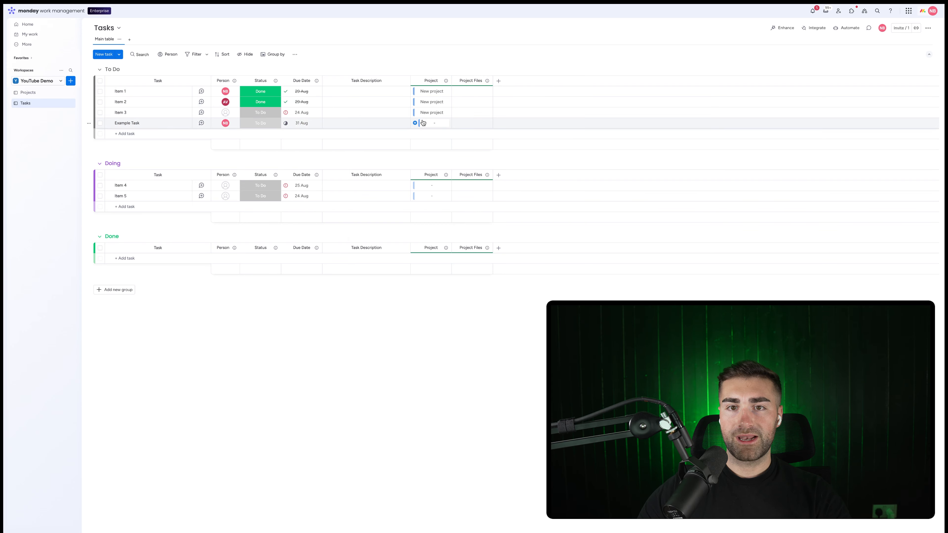
Link Example Task to New project in the Project column.
{"action": "left_click", "coordinate": [415, 124]}
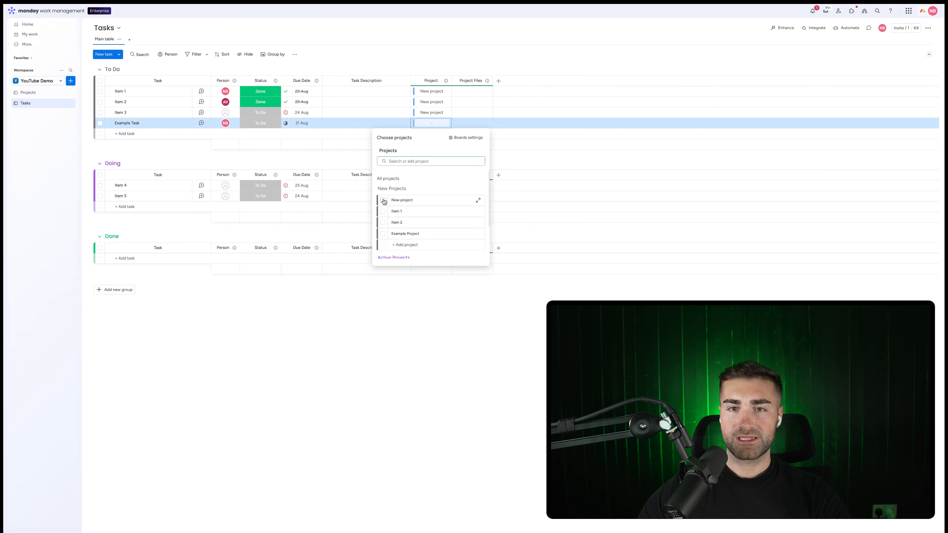
{"action": "left_click", "coordinate": [383, 201]}
{"action": "left_click", "coordinate": [272, 144]}
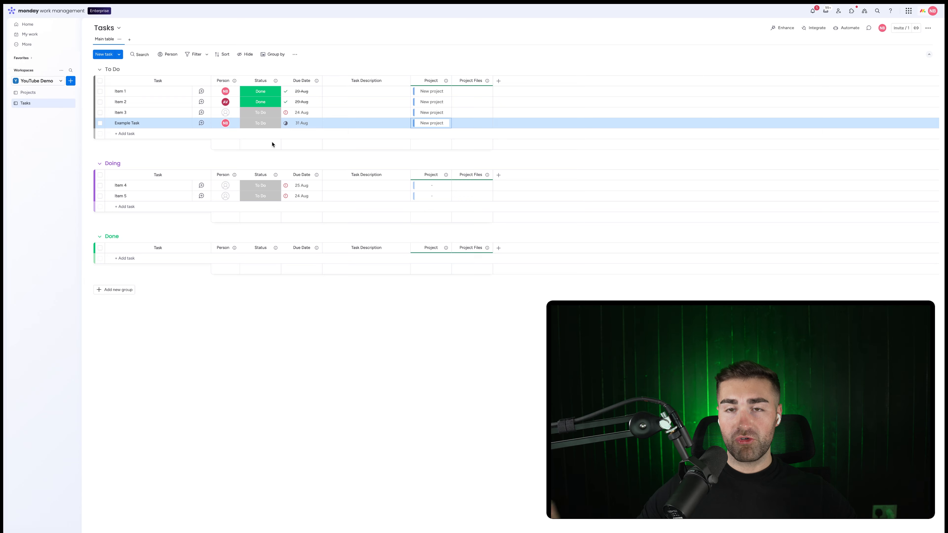